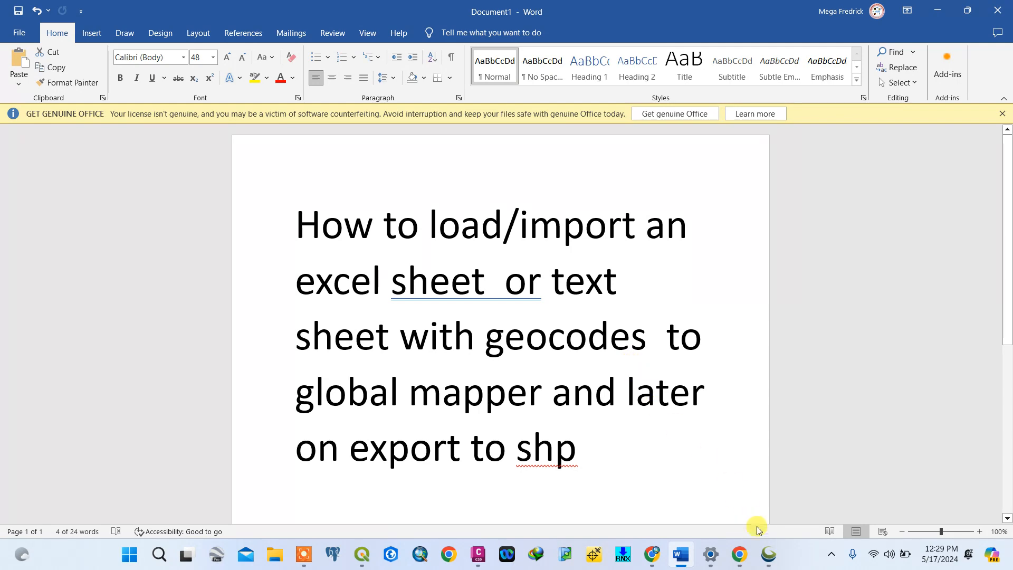
- Switch to Global Mapper and unload both "shapefile kimunyu.shp" layers without saving a workspace
click(769, 557)
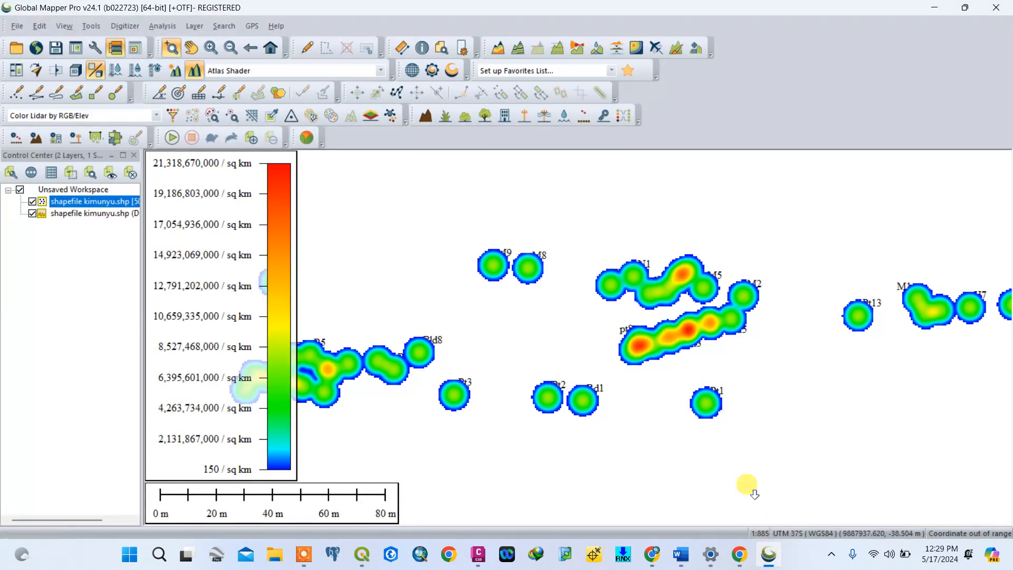
right_click(74, 201)
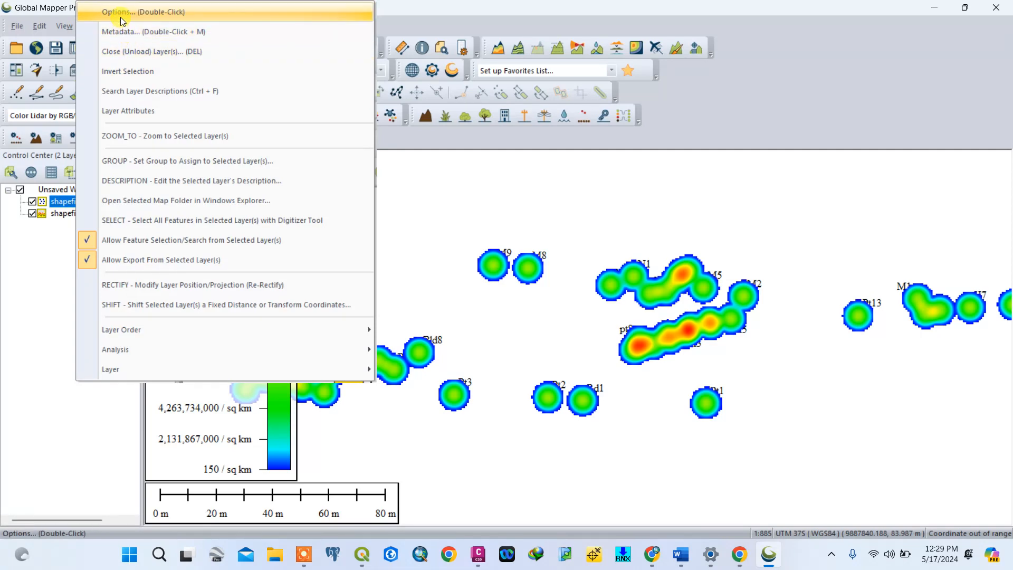
click(129, 51)
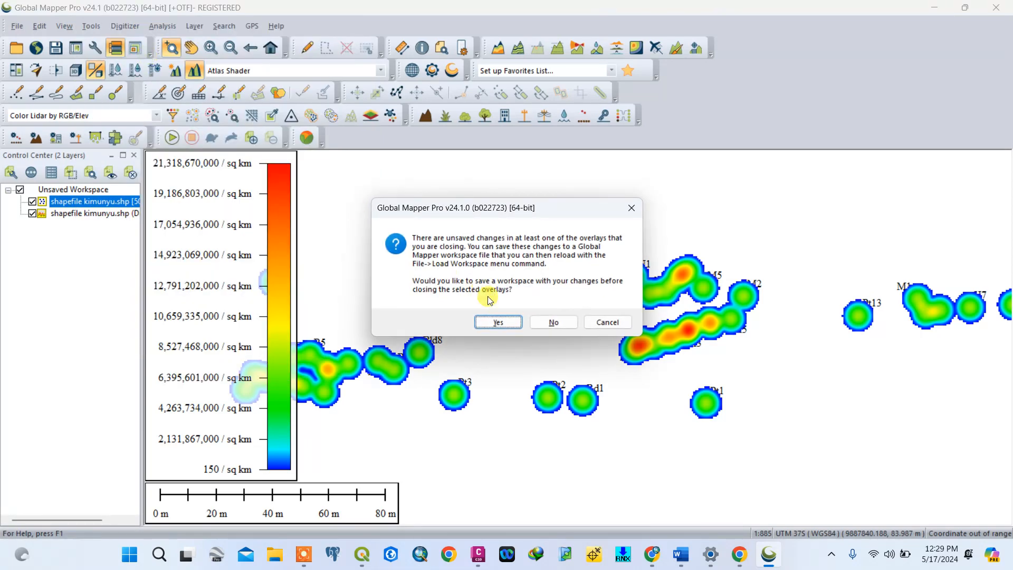
click(547, 321)
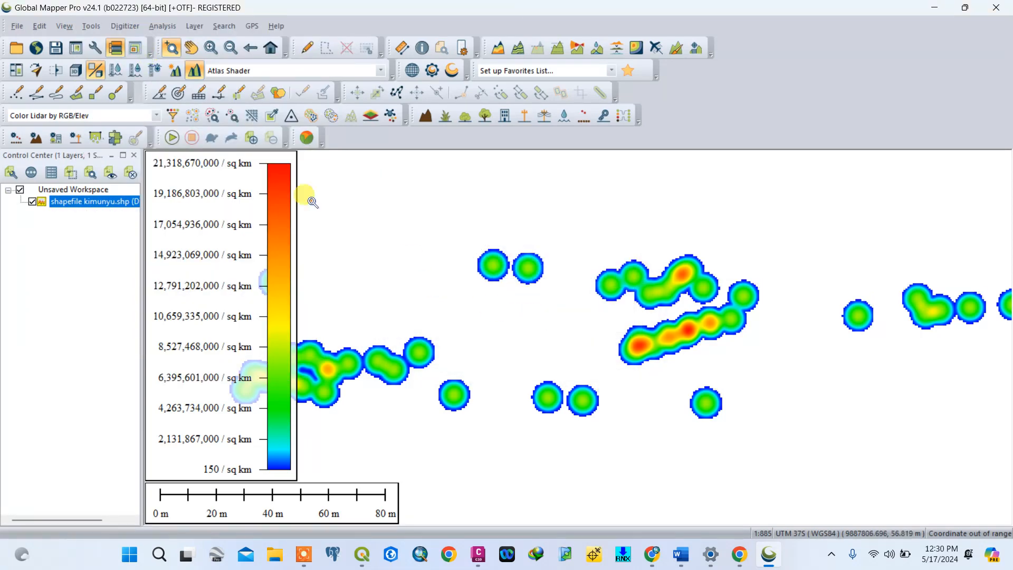
right_click(96, 203)
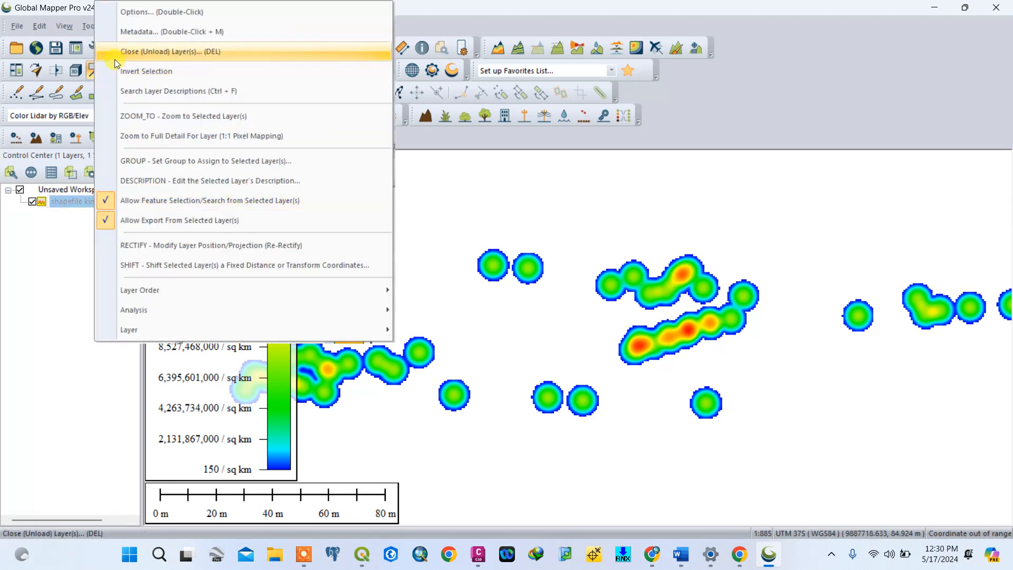
click(163, 54)
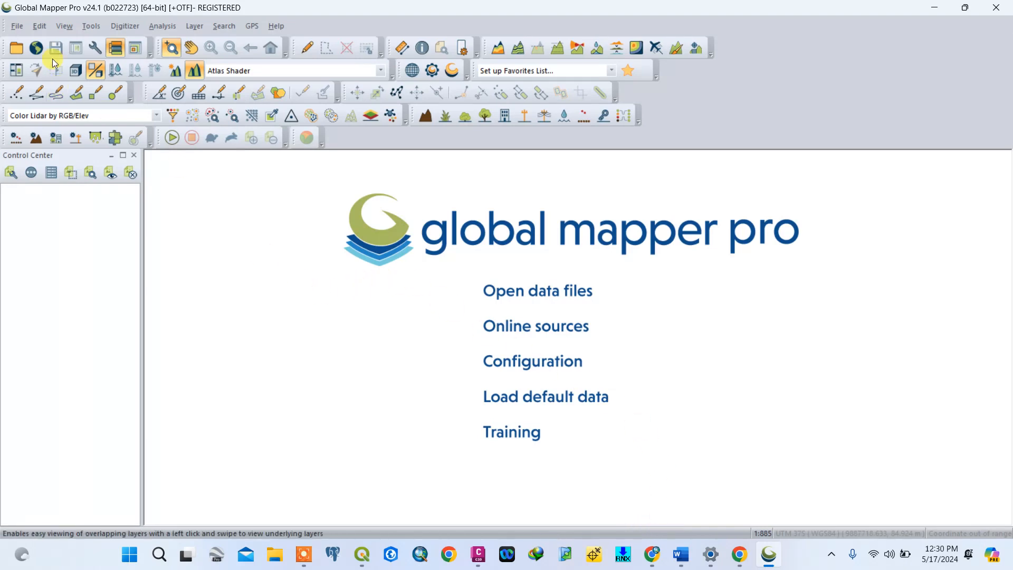
- Open the "kimunyu 875" CSV file as a generic text file from Documents > WORK FOLDER > kimunyu 875
click(17, 26)
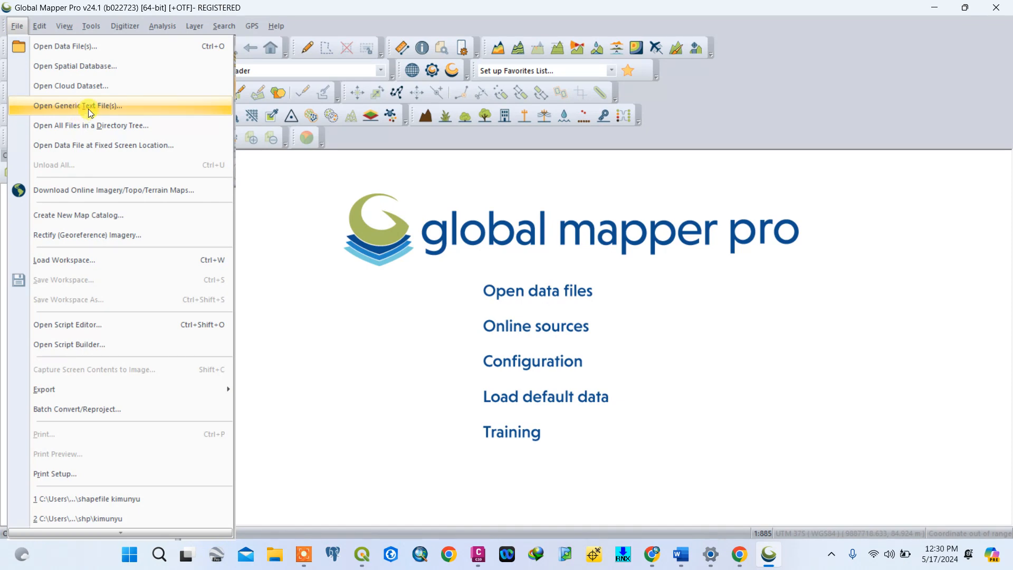
click(88, 108)
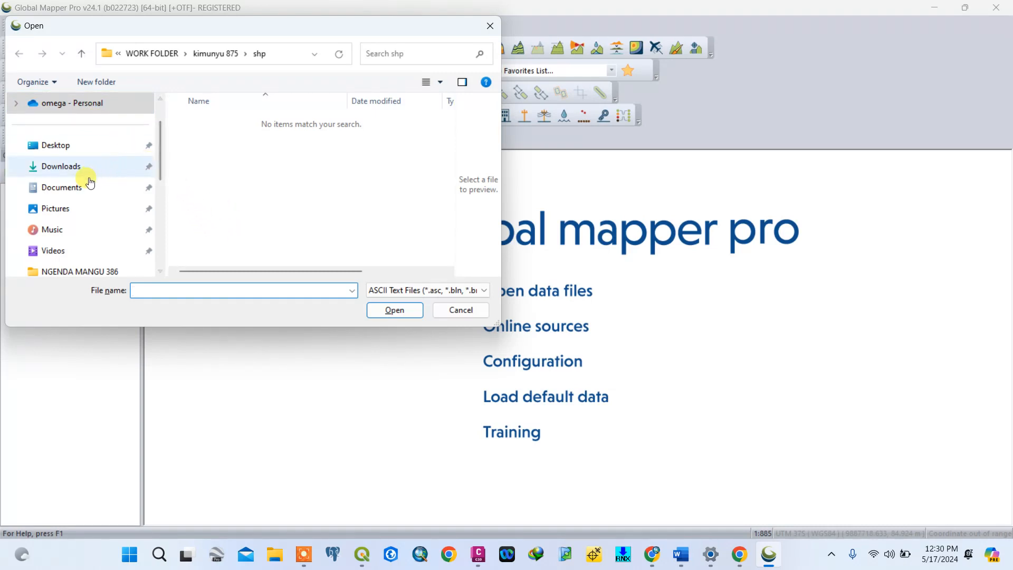
click(83, 194)
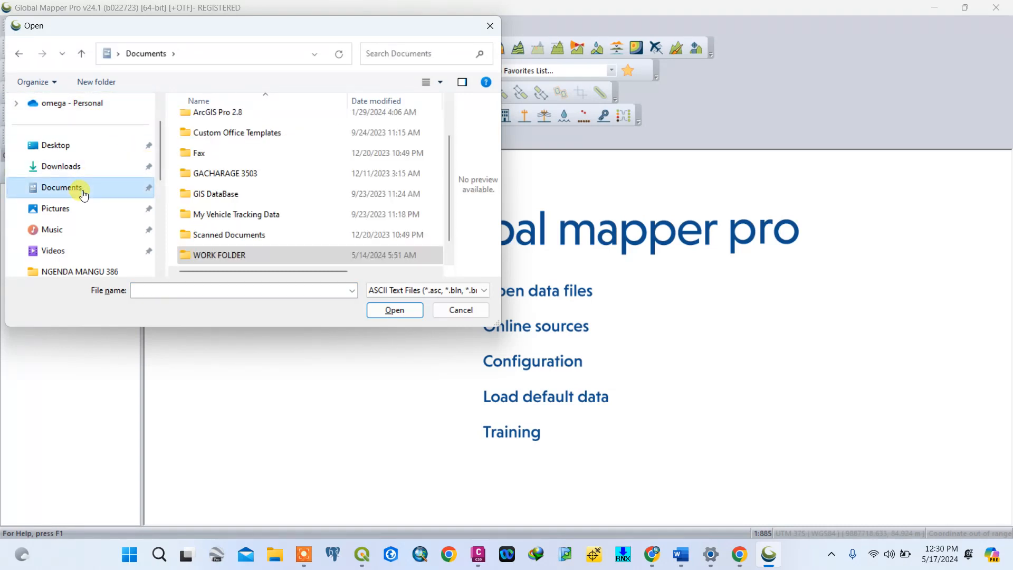
double_click(231, 258)
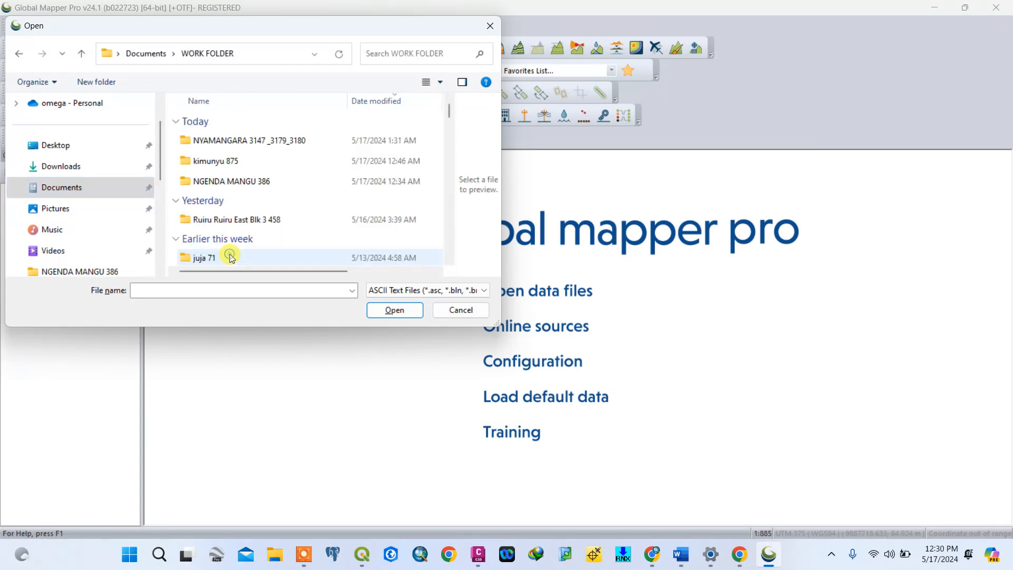
double_click(231, 162)
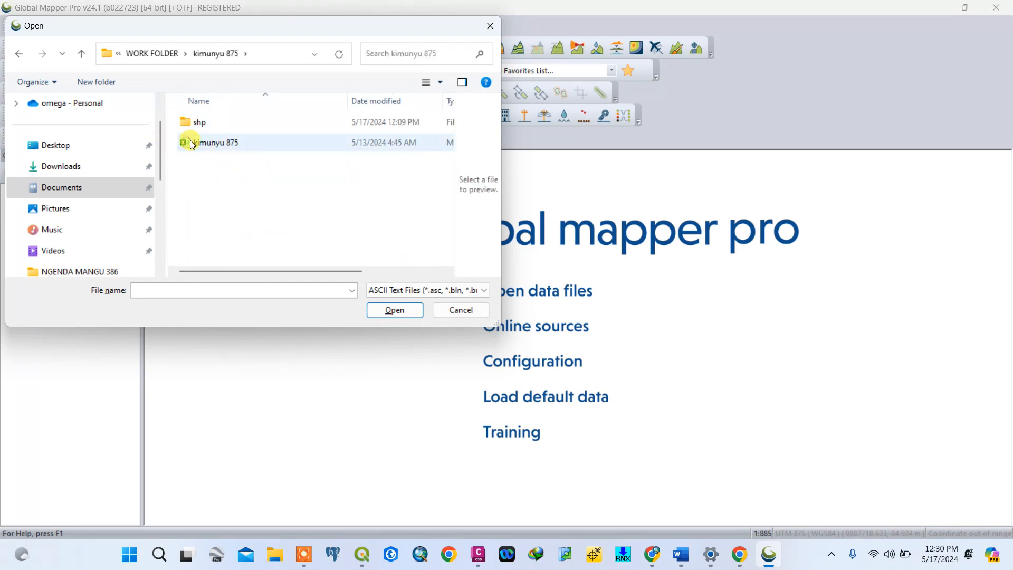
click(238, 144)
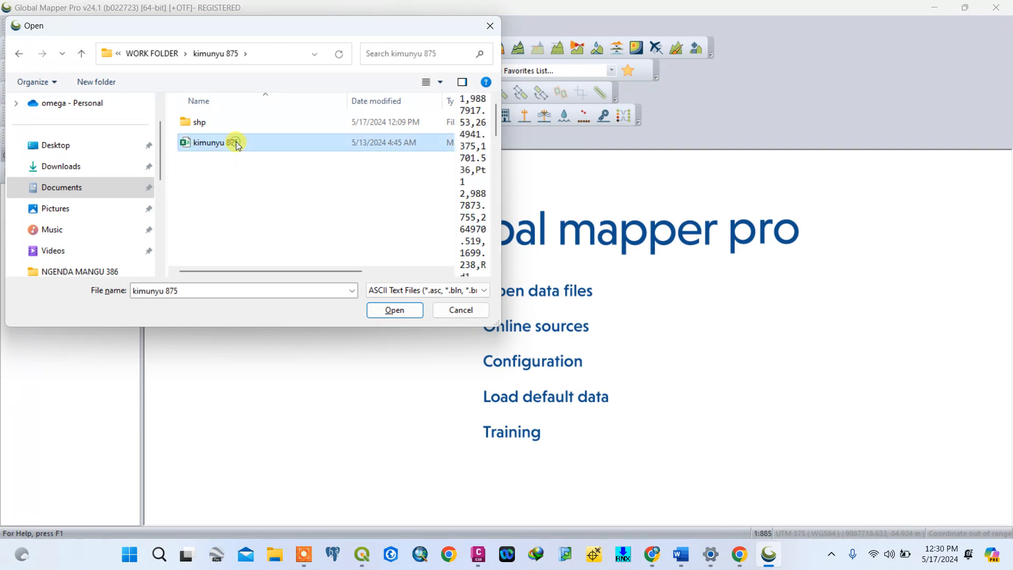
click(402, 311)
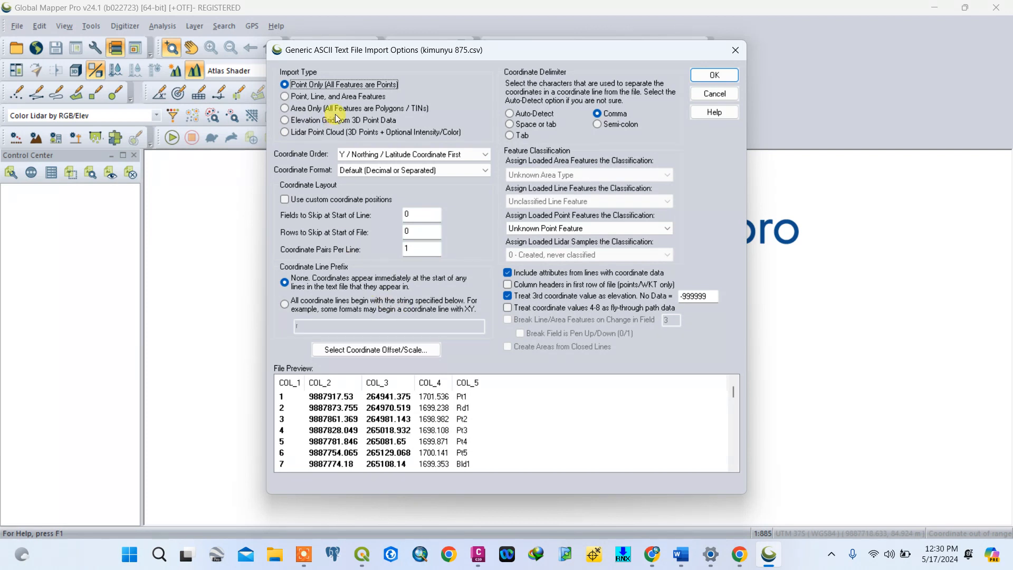
- Accept the text import as Point Only features with Y / Northing / Latitude Coordinate First and 0 fields to skip at line start
drag(506, 54, 463, 52)
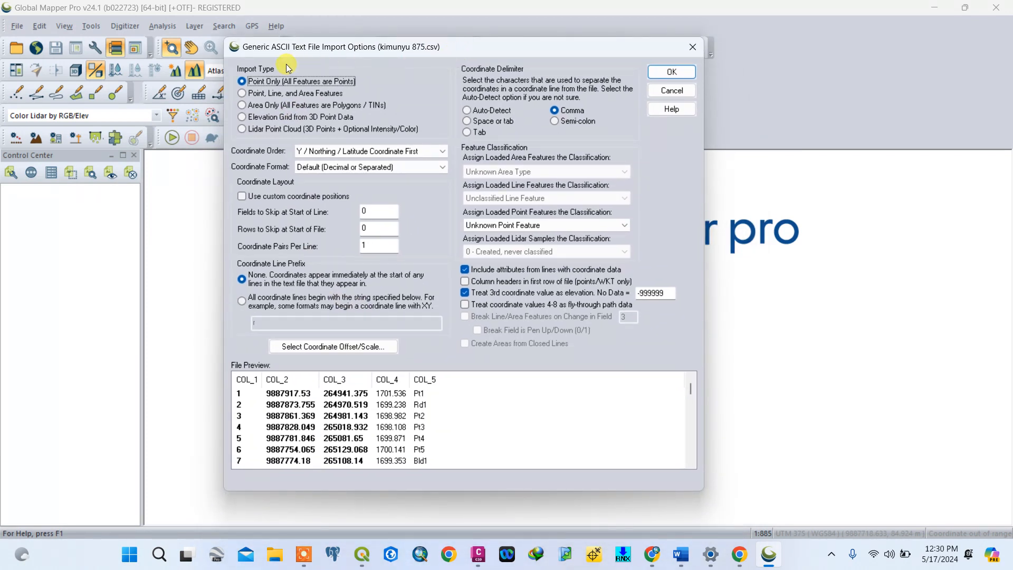
click(244, 105)
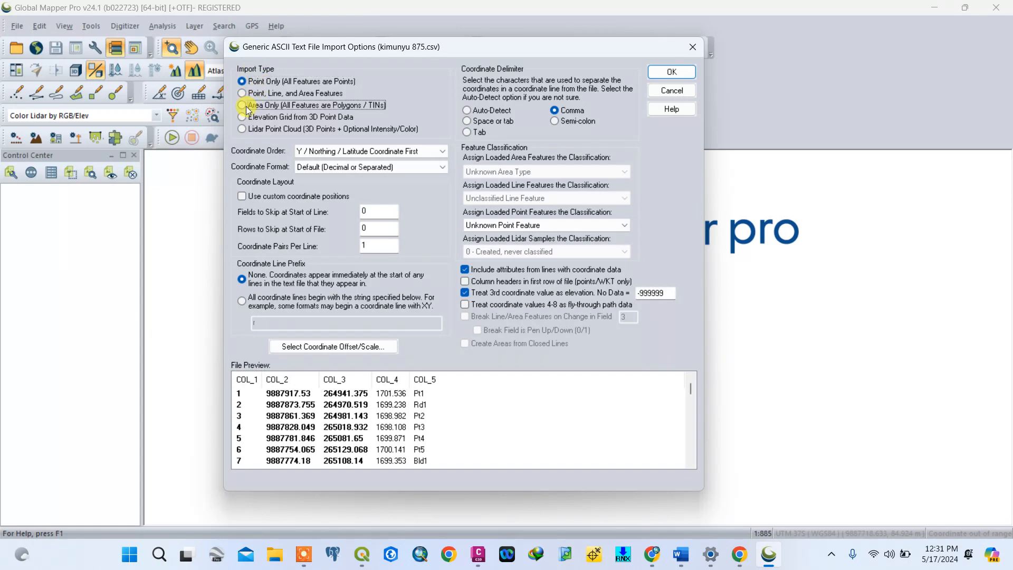
click(247, 82)
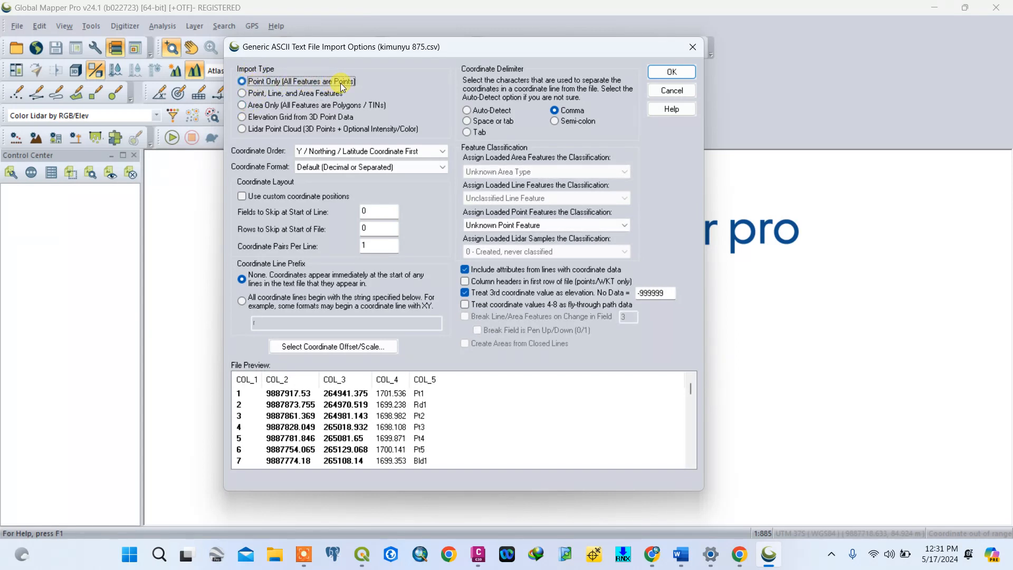
click(327, 150)
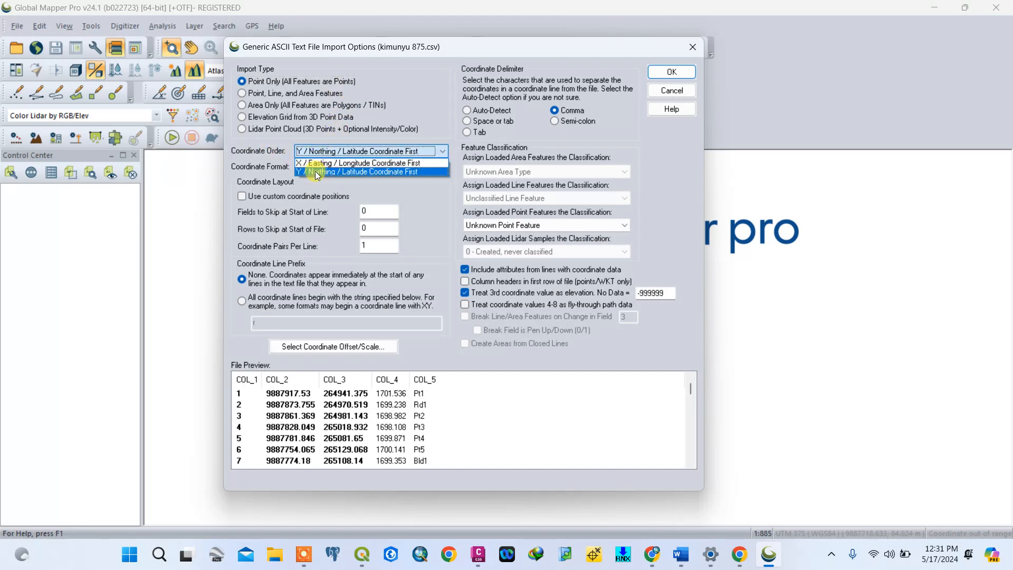
click(316, 172)
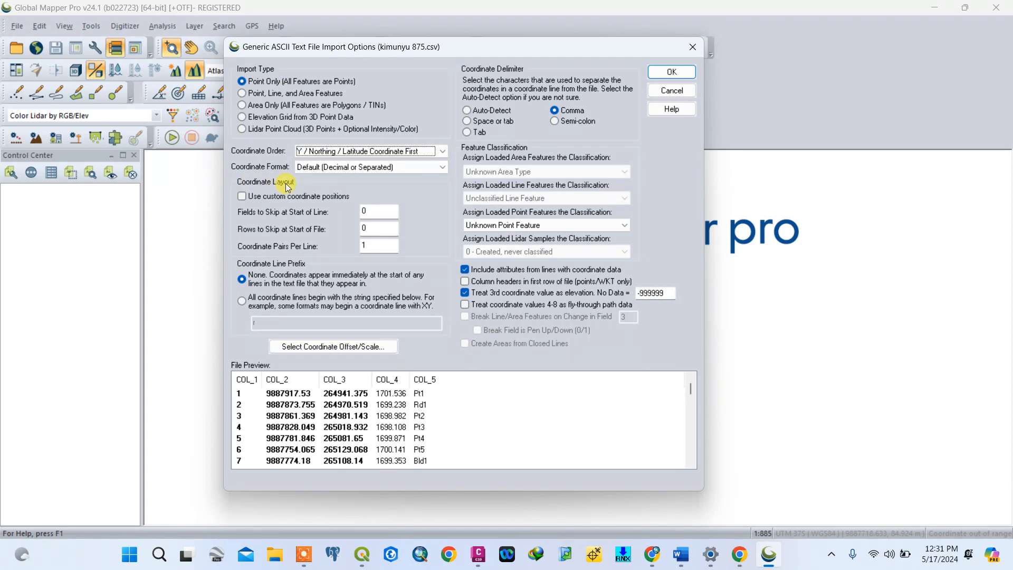
click(363, 212)
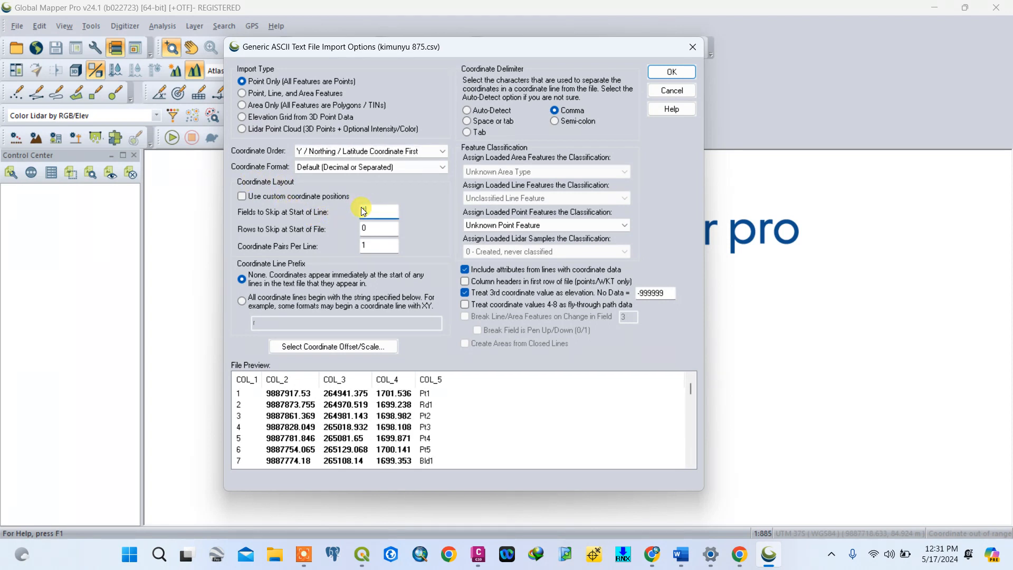
text(1)
key(BackSpace)
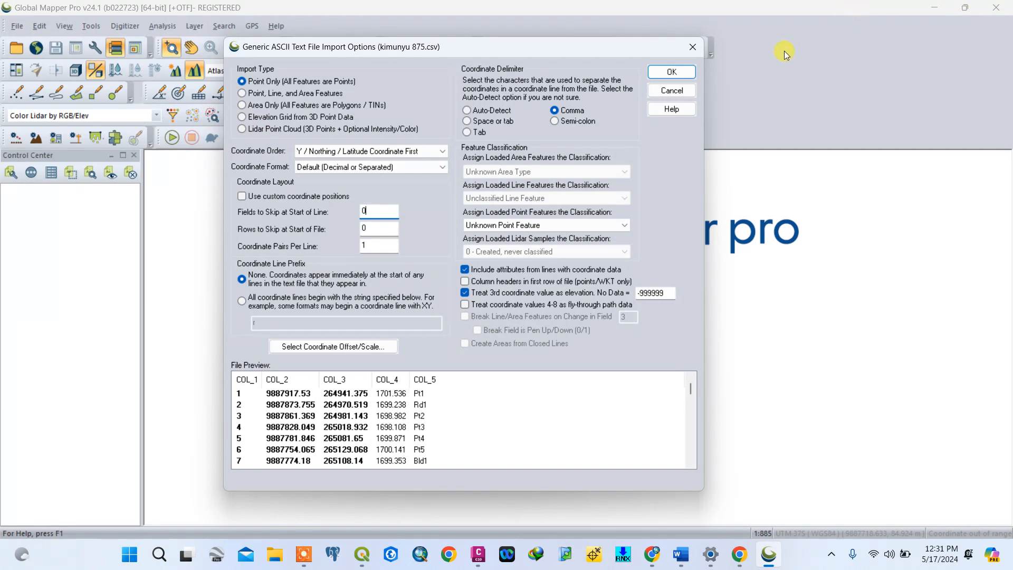
click(672, 71)
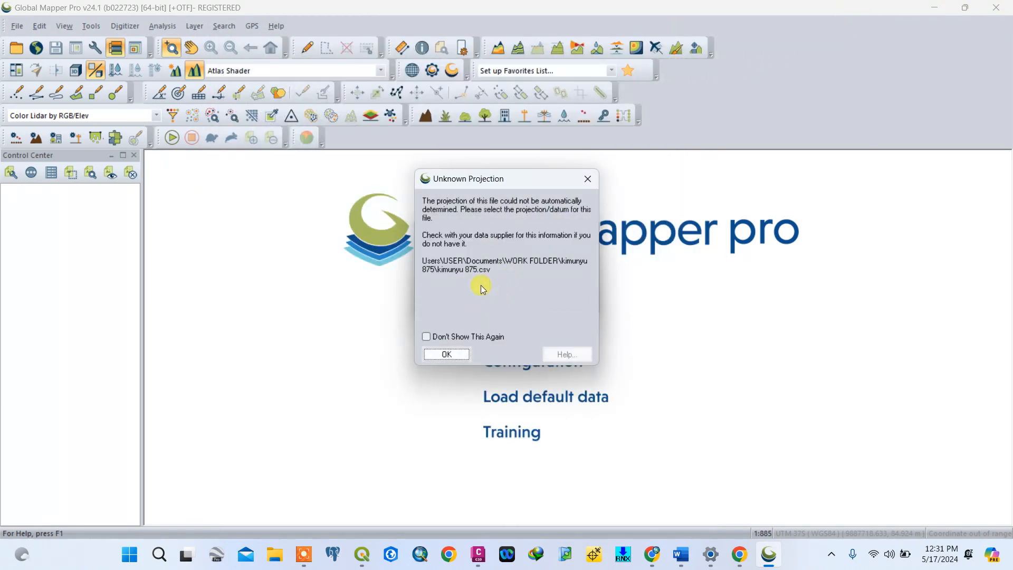
- Acknowledge the unknown projection notice and set the file's projection to UTM, zone -37 (36°E - 42°E - Southern Hemisphere)
drag(526, 186, 486, 176)
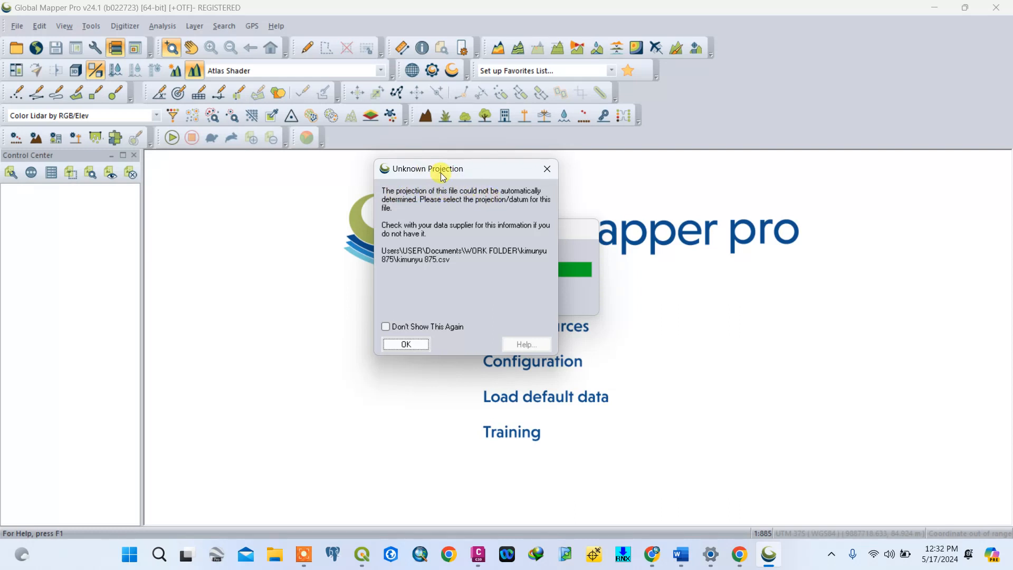
click(409, 347)
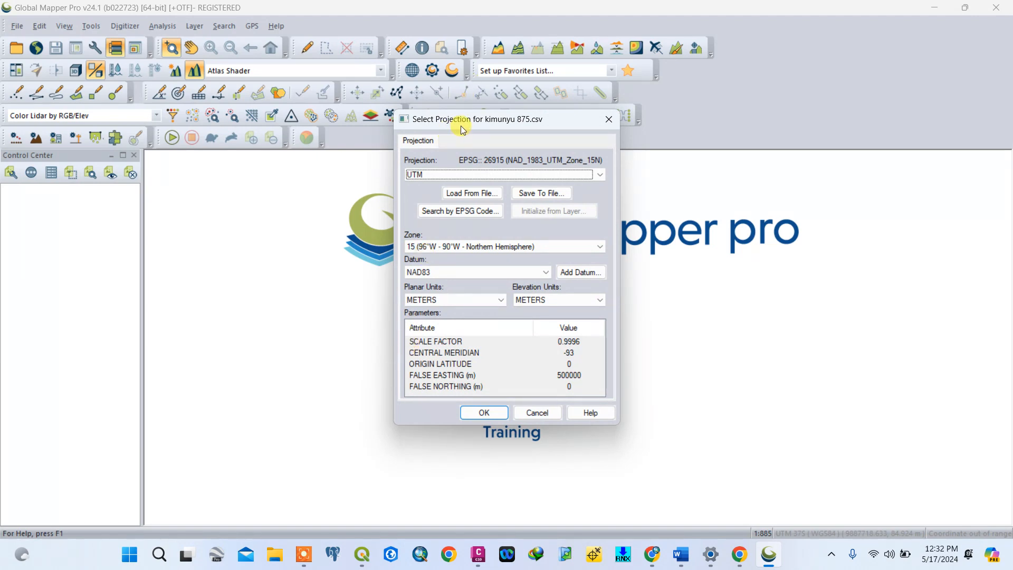
click(453, 176)
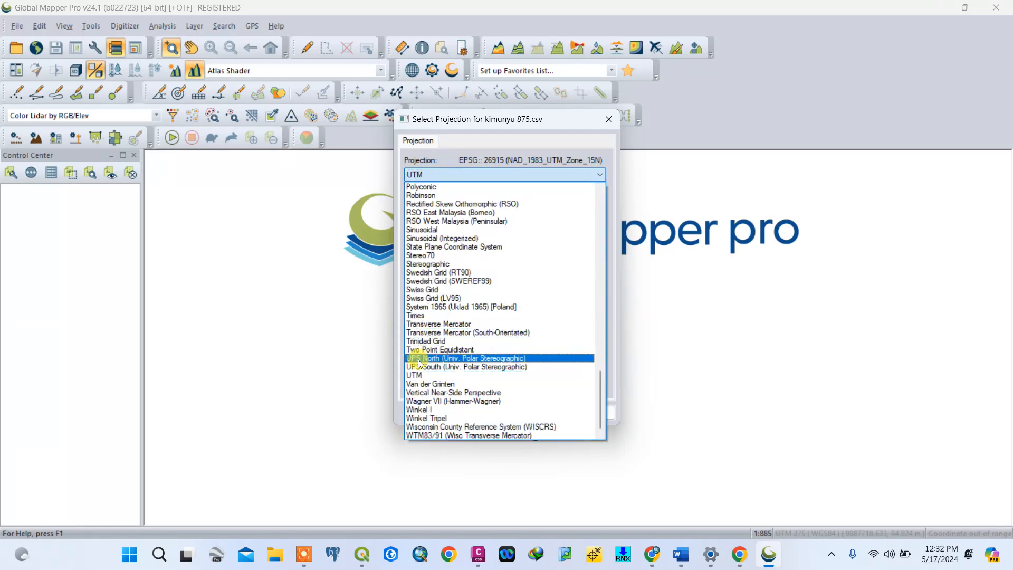
click(419, 376)
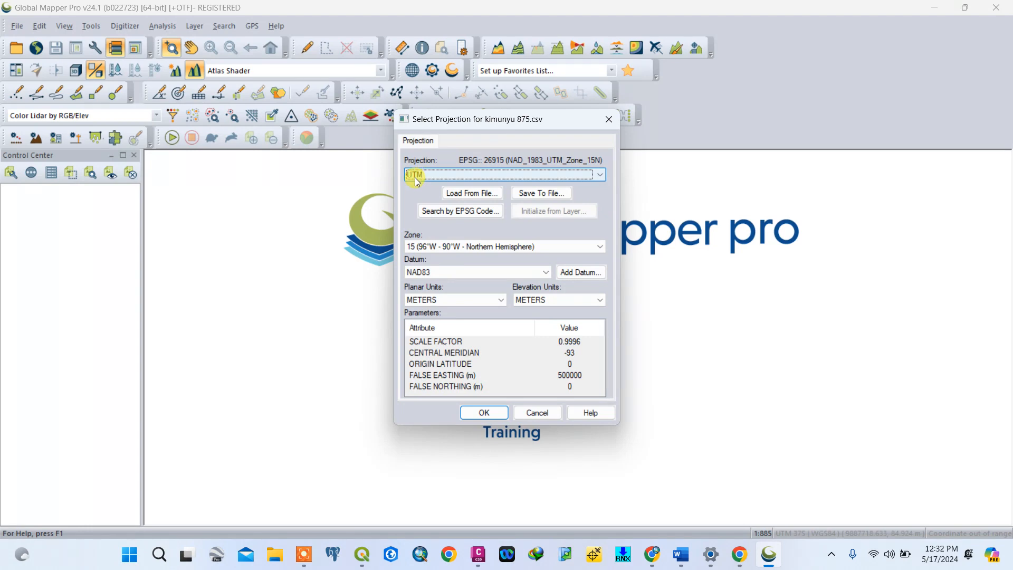
click(448, 246)
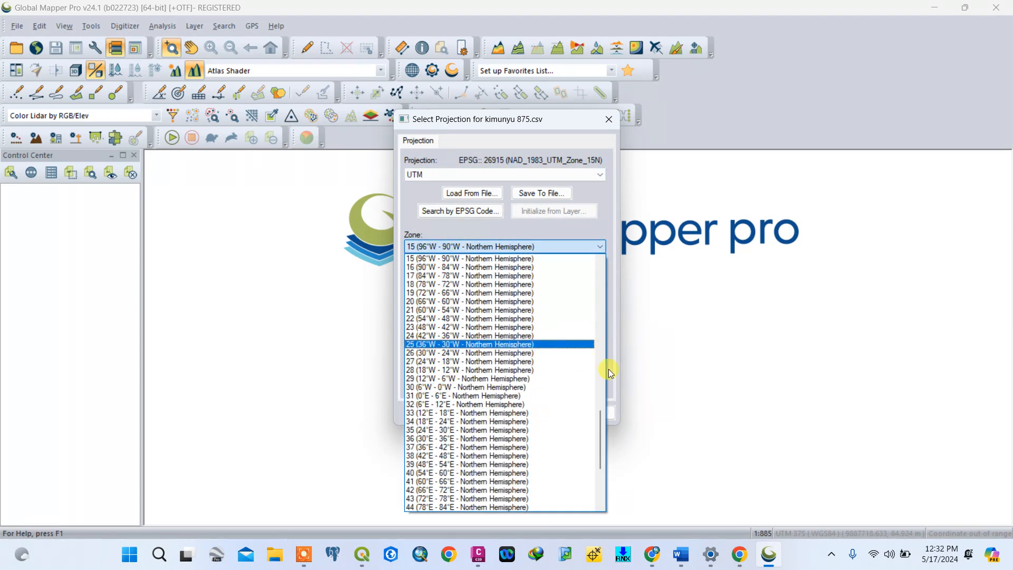
drag(600, 453, 603, 332)
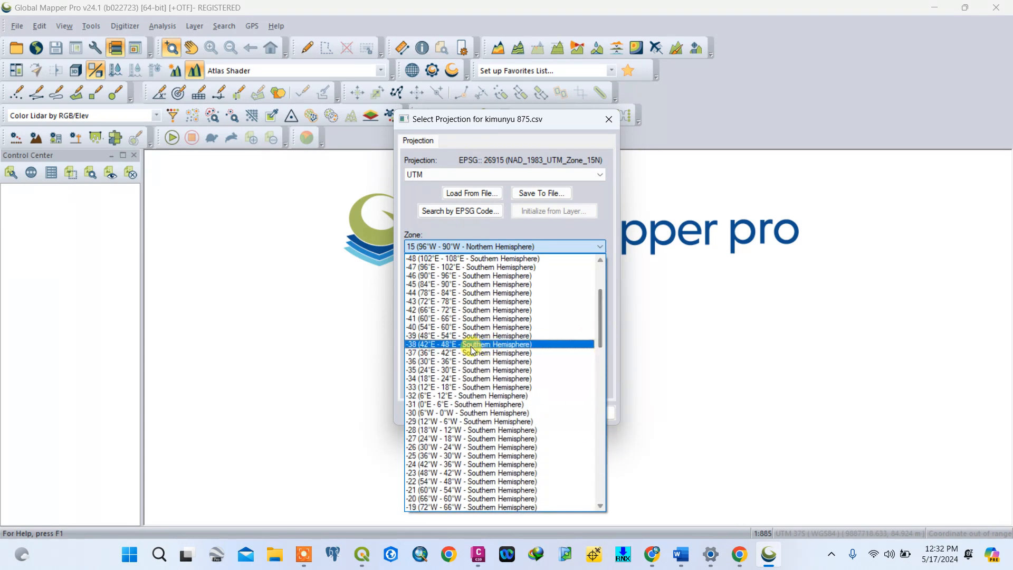
click(432, 353)
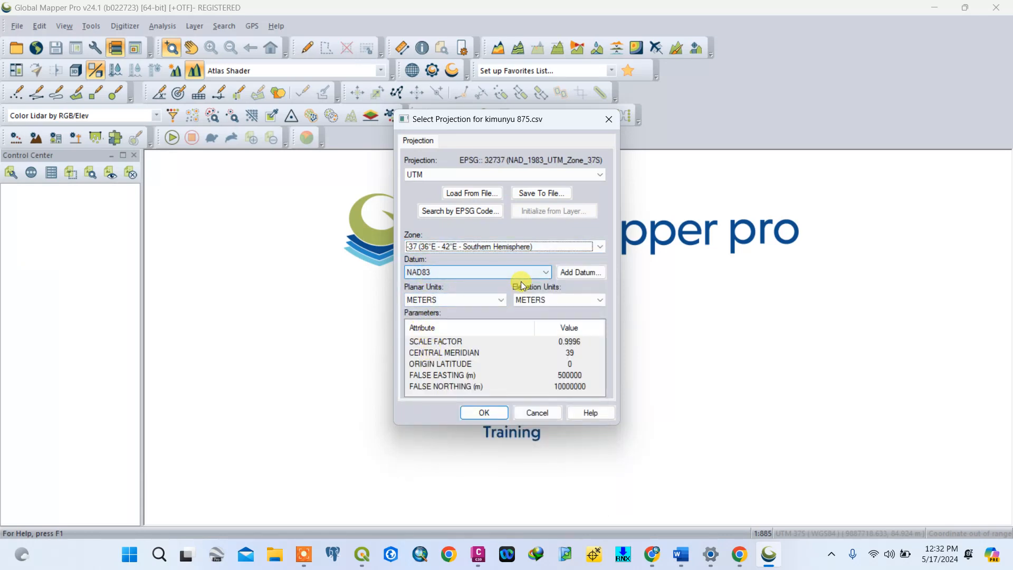
- Set the datum to WGS84 and apply the projection to load the points
click(543, 271)
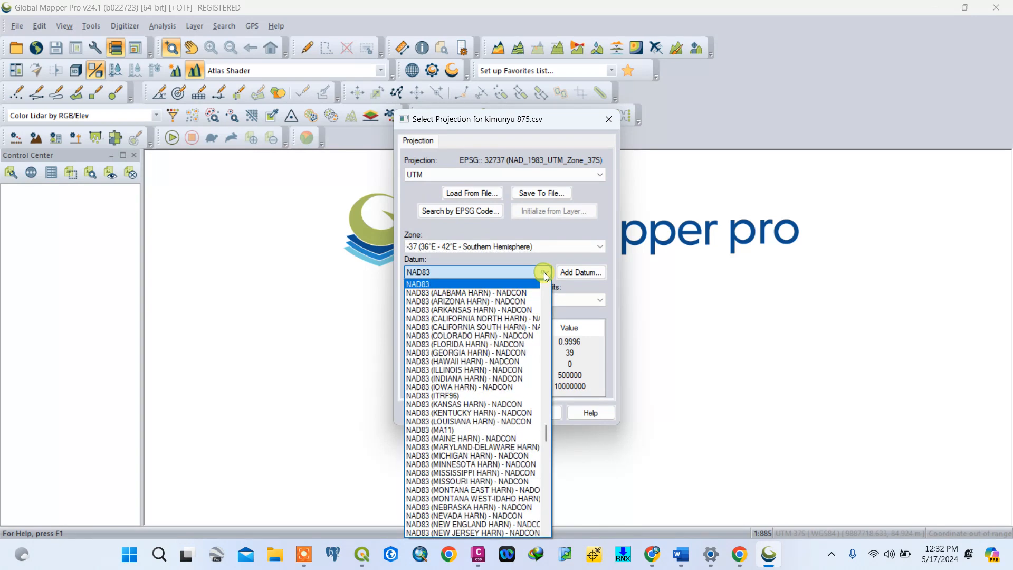
drag(546, 428, 542, 506)
click(445, 301)
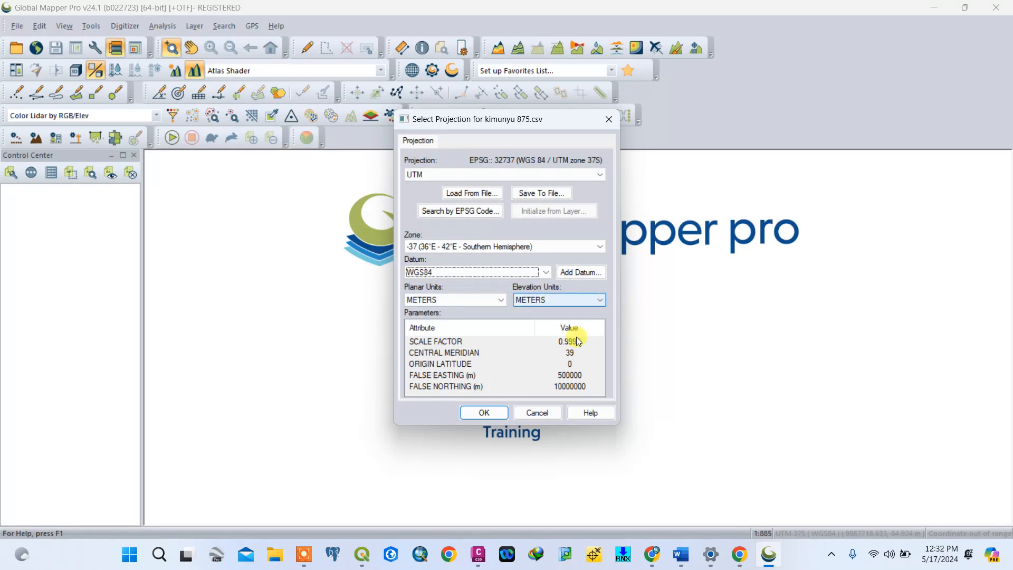
click(485, 413)
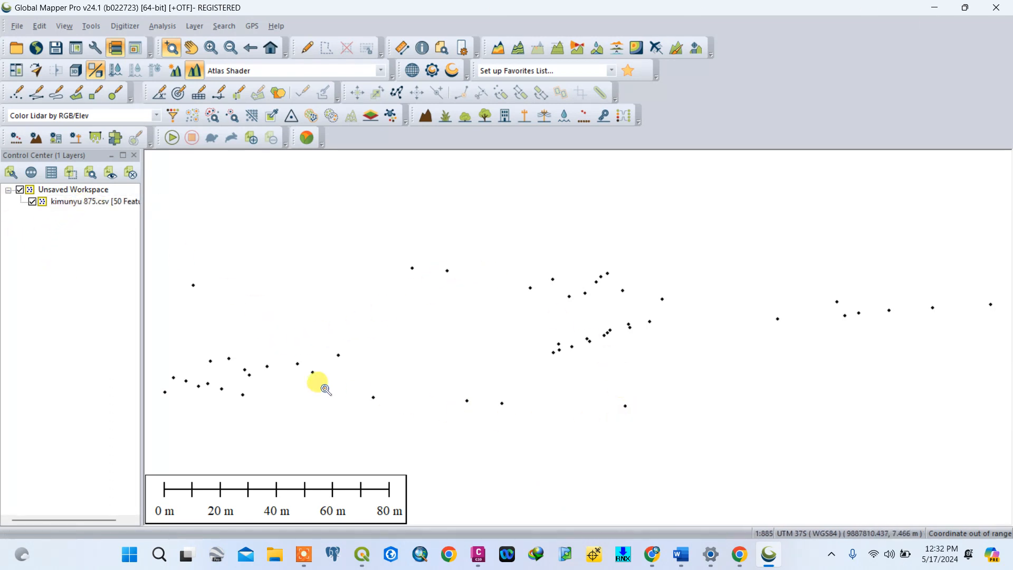
- Start exporting the kimunyu 875.csv layer to a new file in Shapefile format and acknowledge the projection tip
right_click(99, 203)
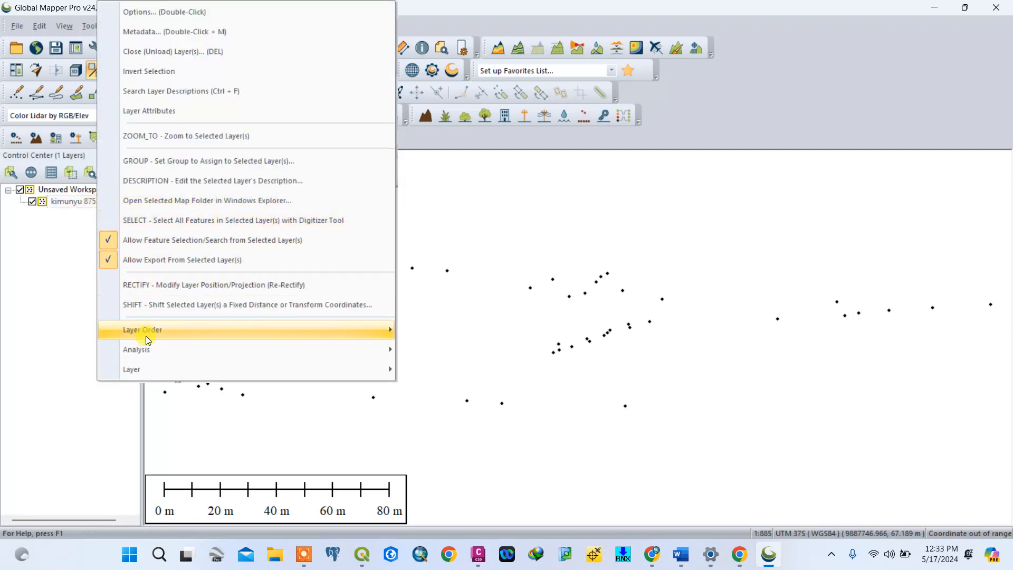
mouse_move(158, 368)
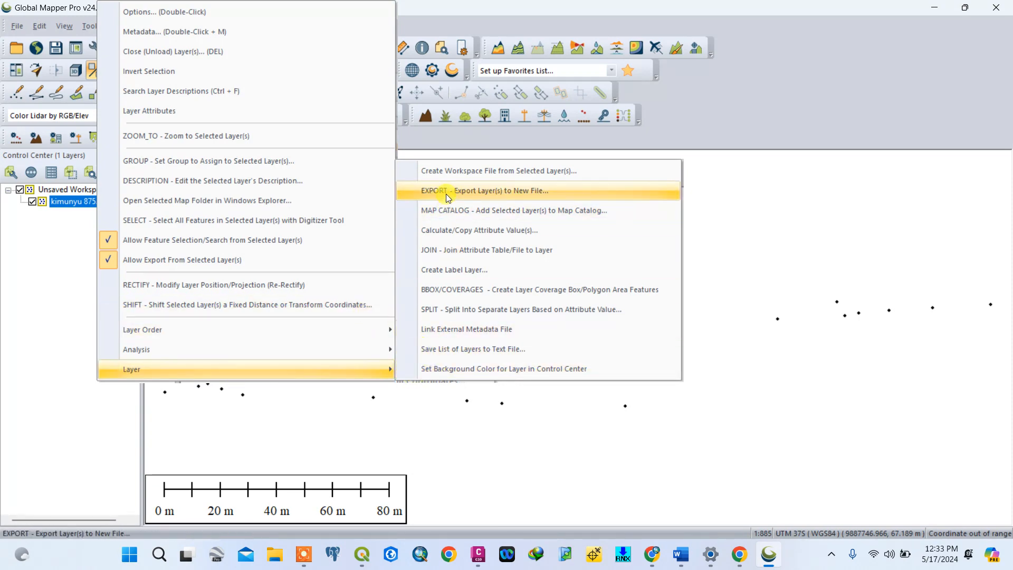
click(504, 197)
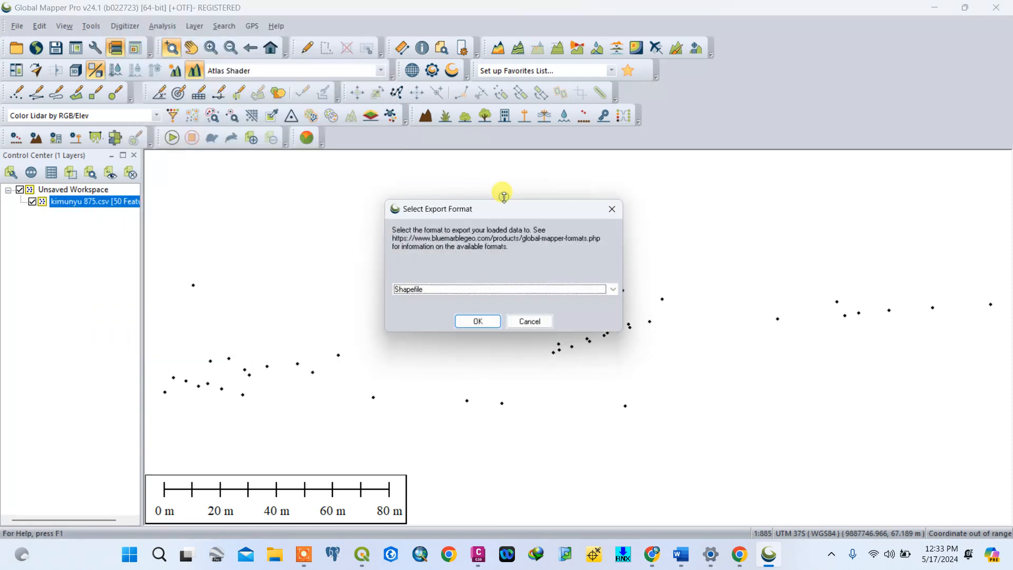
click(477, 292)
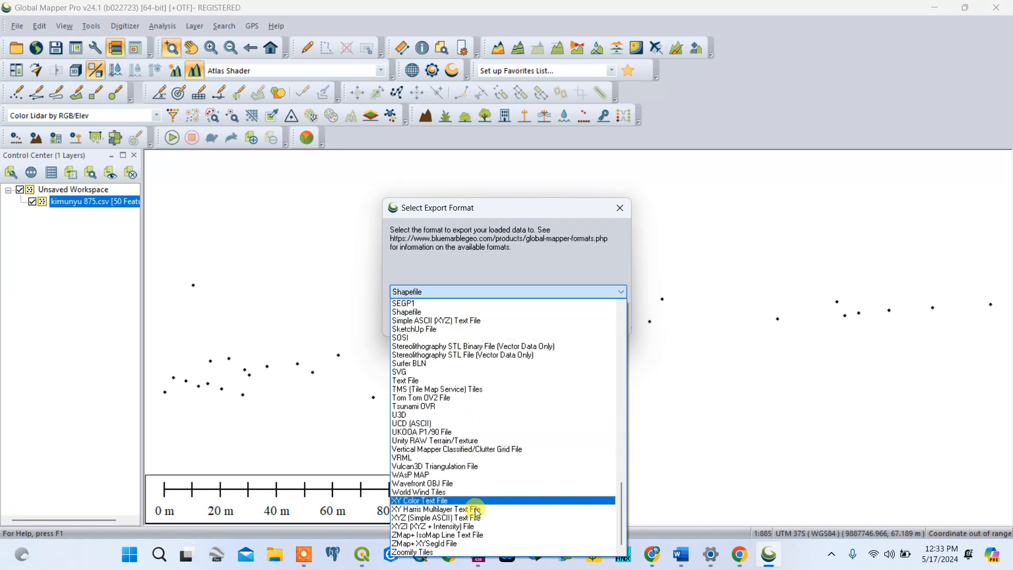
click(417, 313)
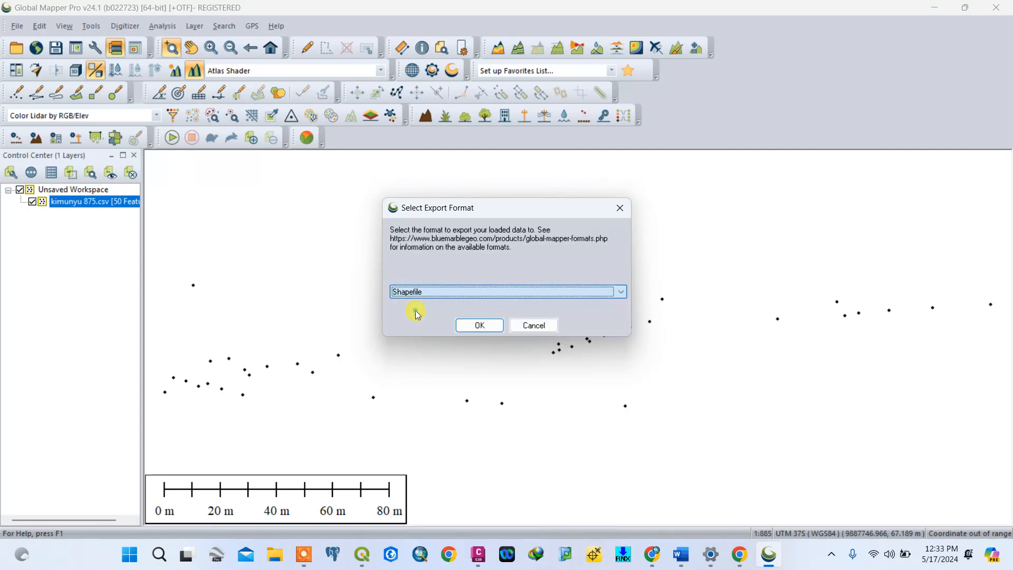
click(481, 326)
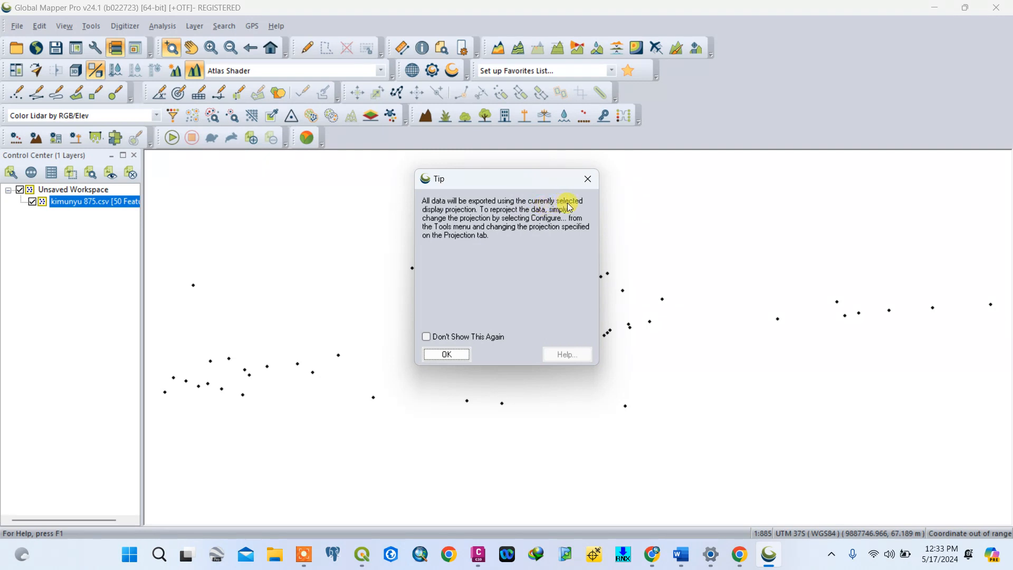
click(446, 353)
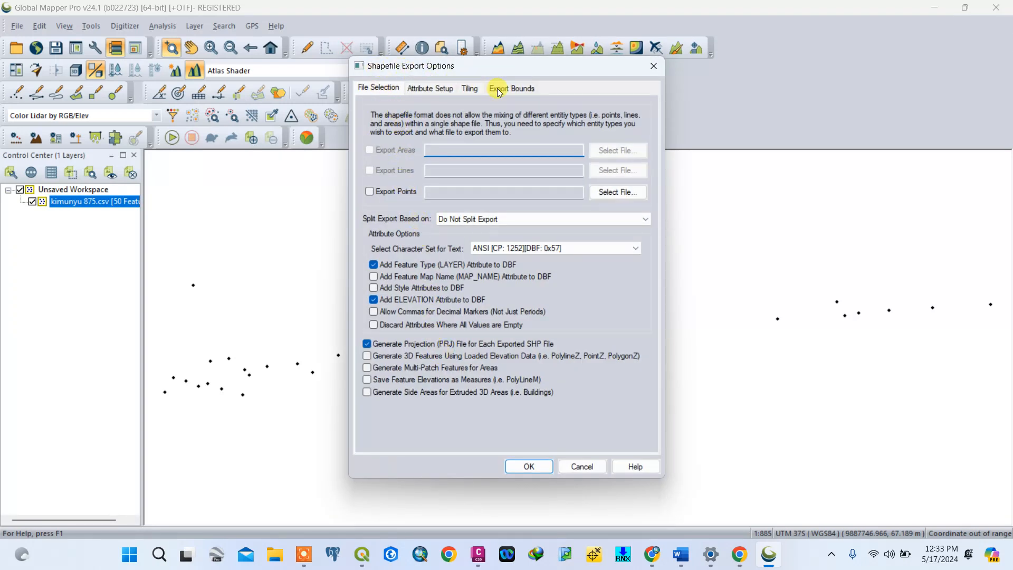
- Export the points to a shapefile named "test points" in the kimunyu 875 > shp folder, keeping the other export options
click(371, 192)
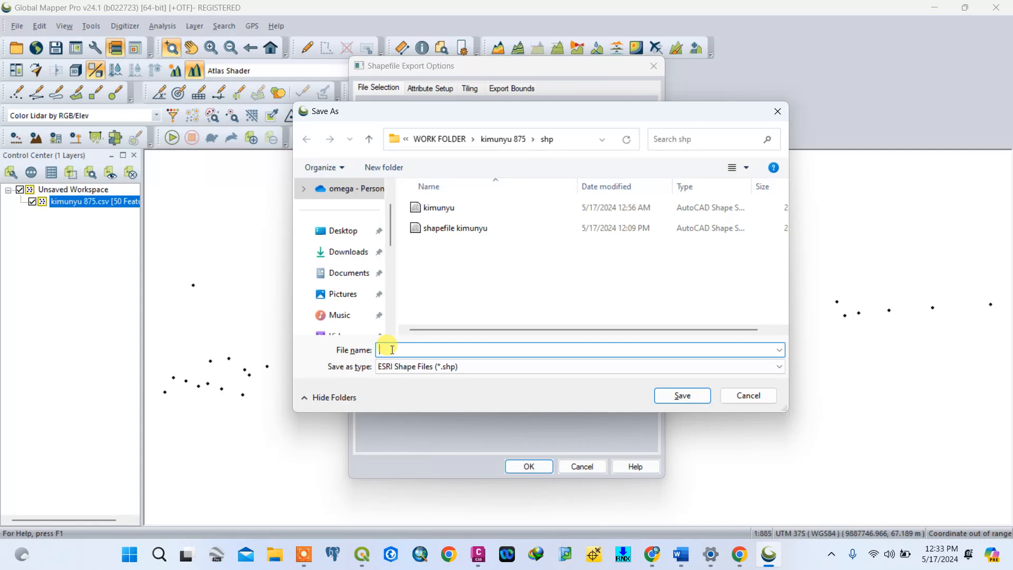
text(test)
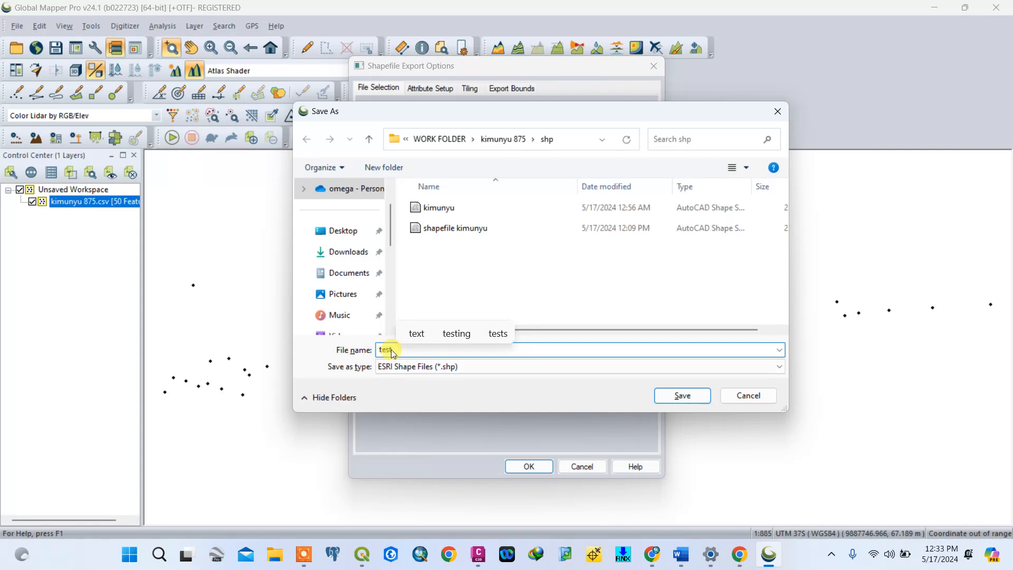
text( points)
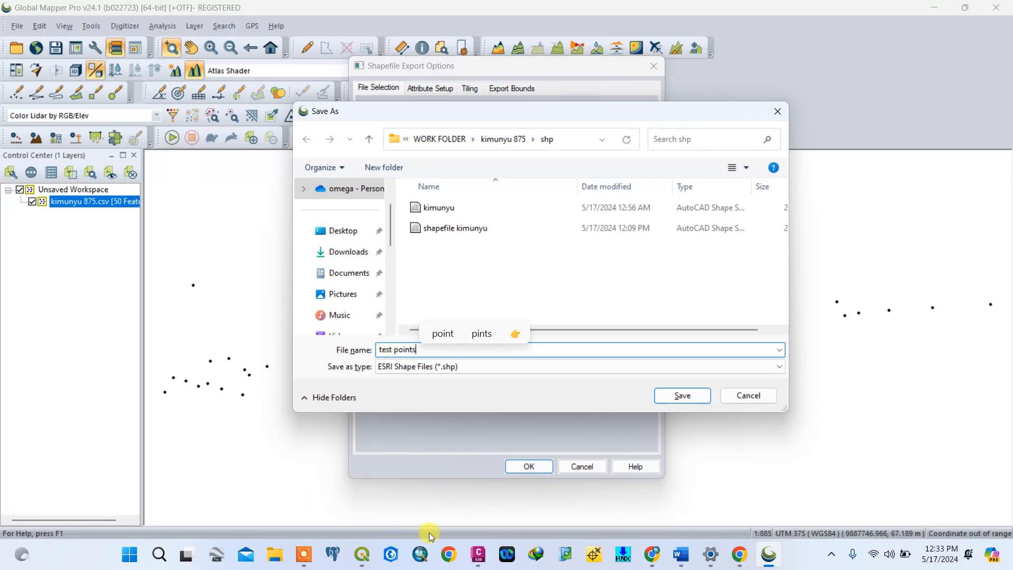
click(682, 399)
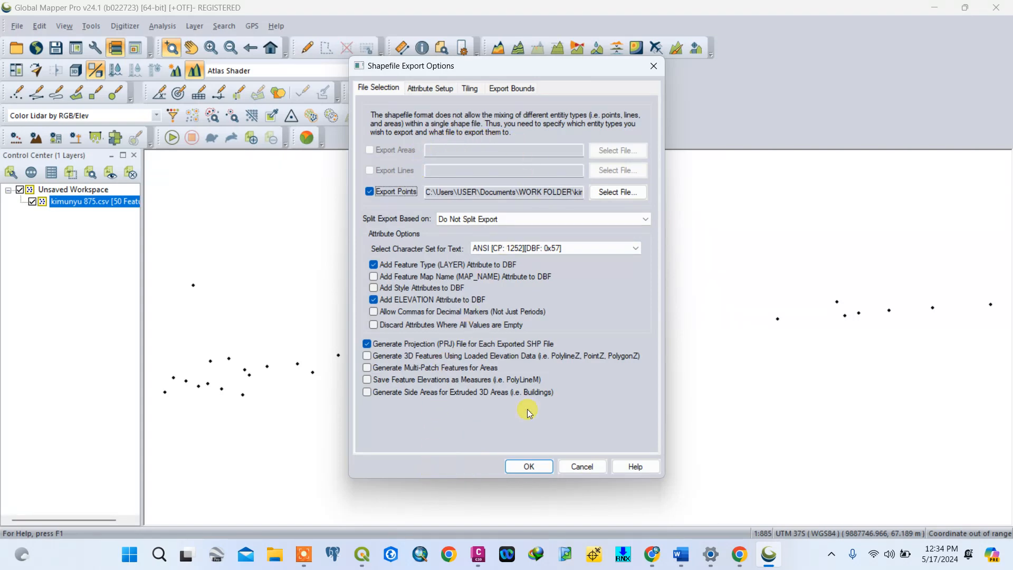
click(540, 466)
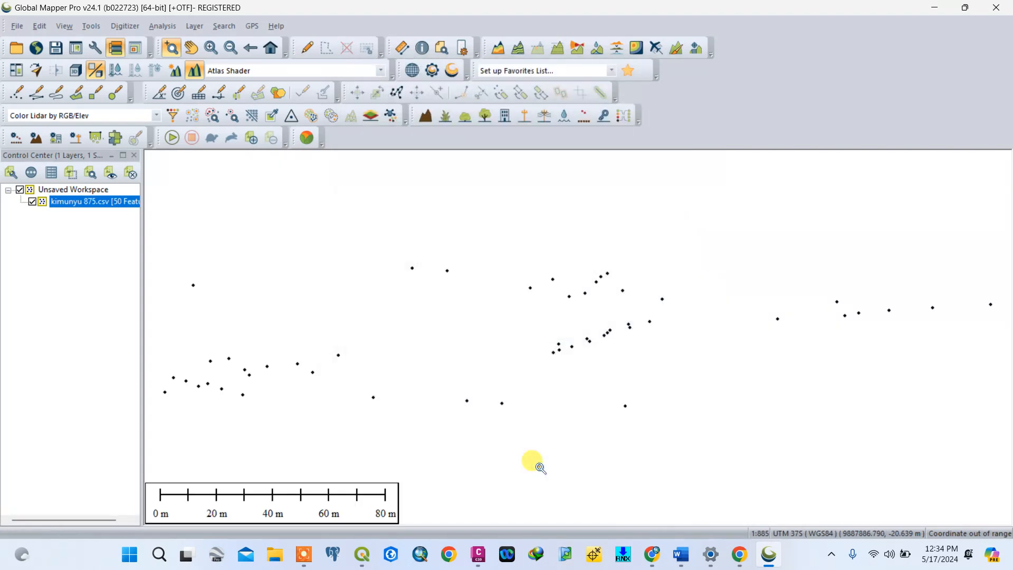
- Unload the kimunyu 875.csv layer and open the "test points" shapefile from the shp folder
right_click(63, 205)
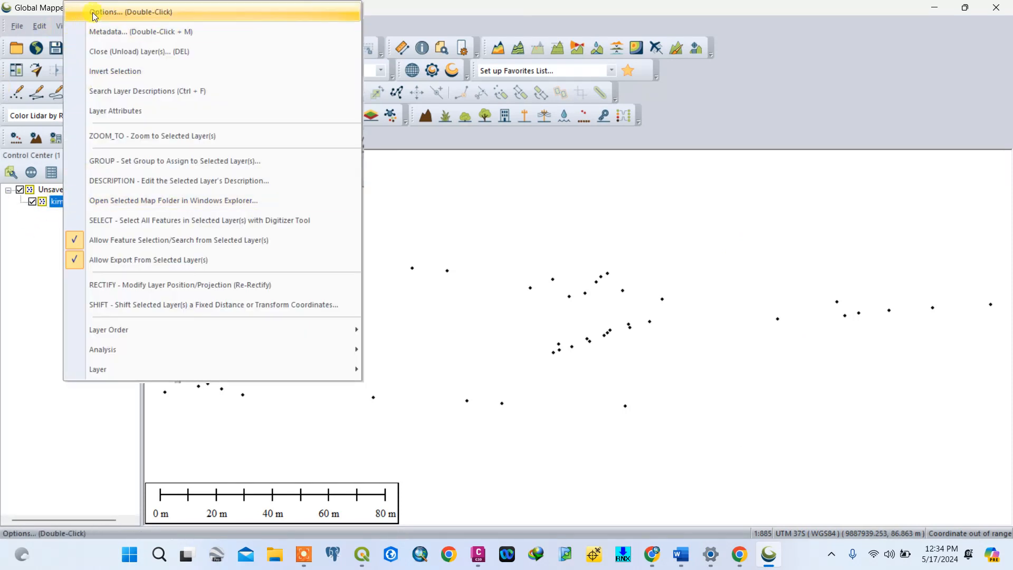
click(109, 52)
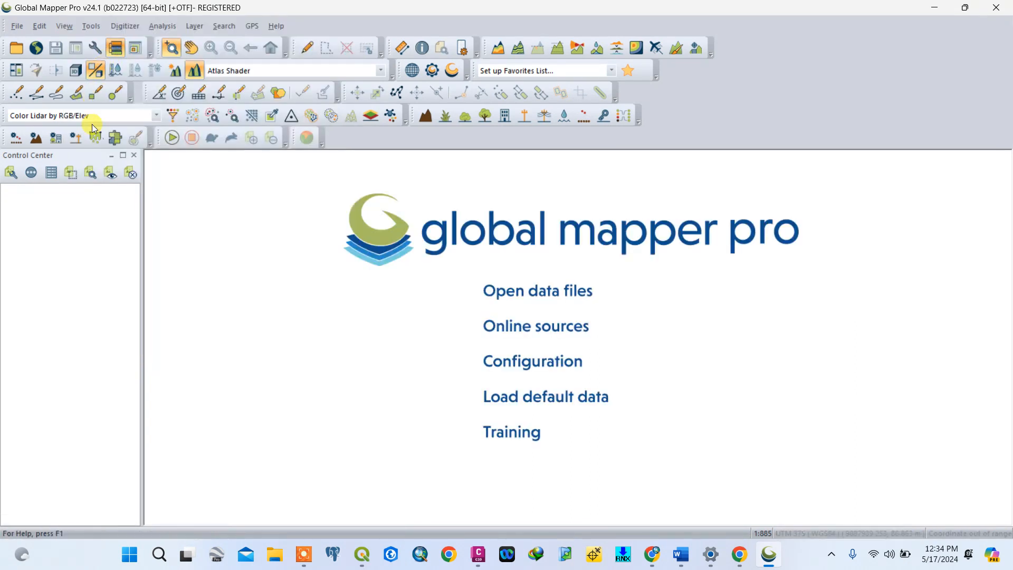
click(18, 28)
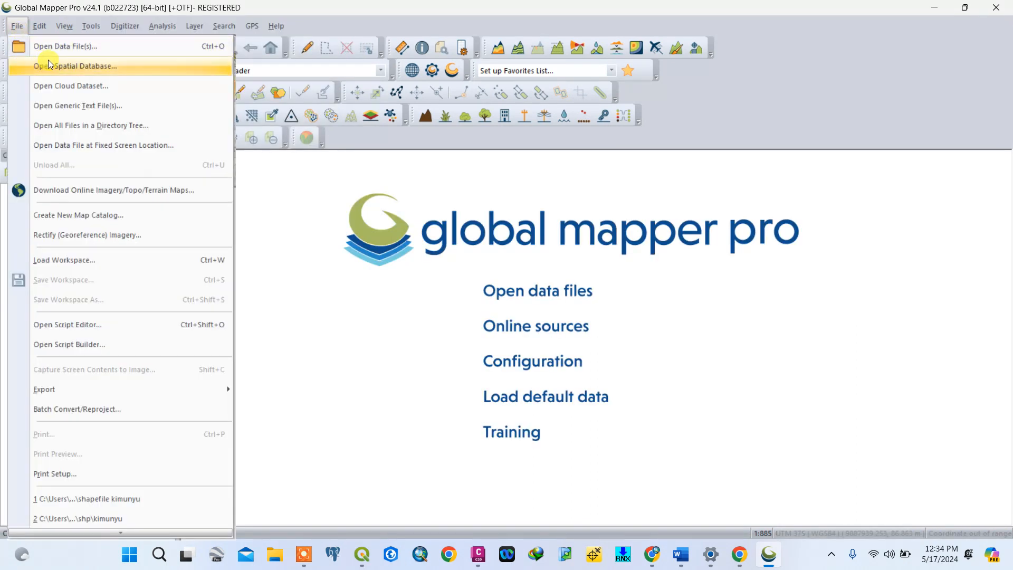
click(59, 49)
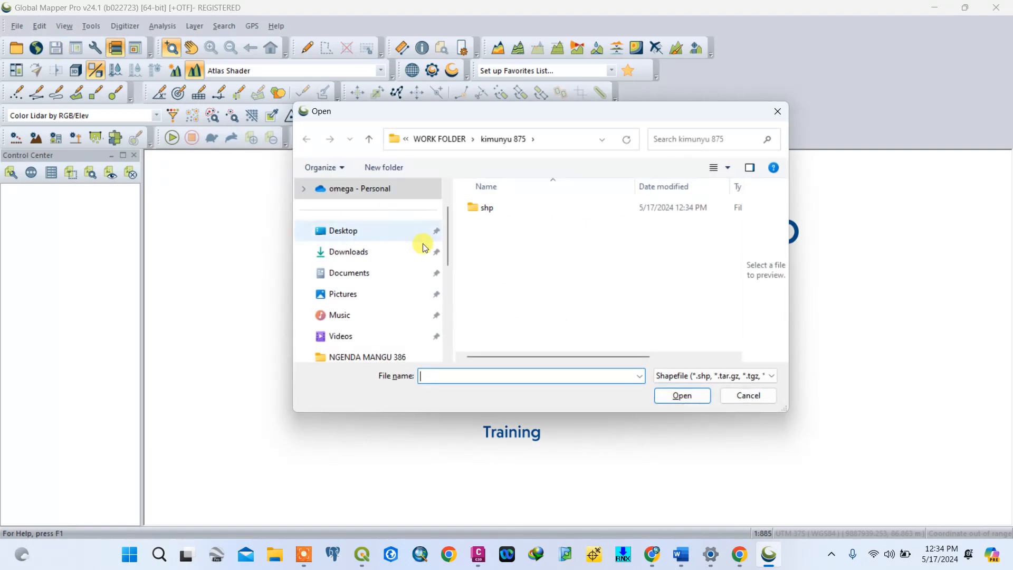
double_click(486, 209)
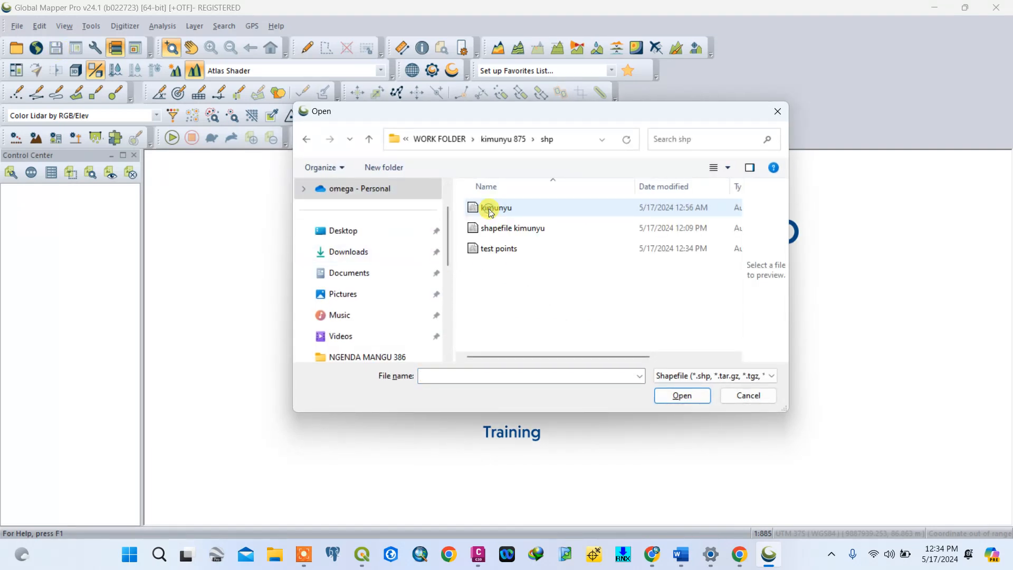
click(497, 253)
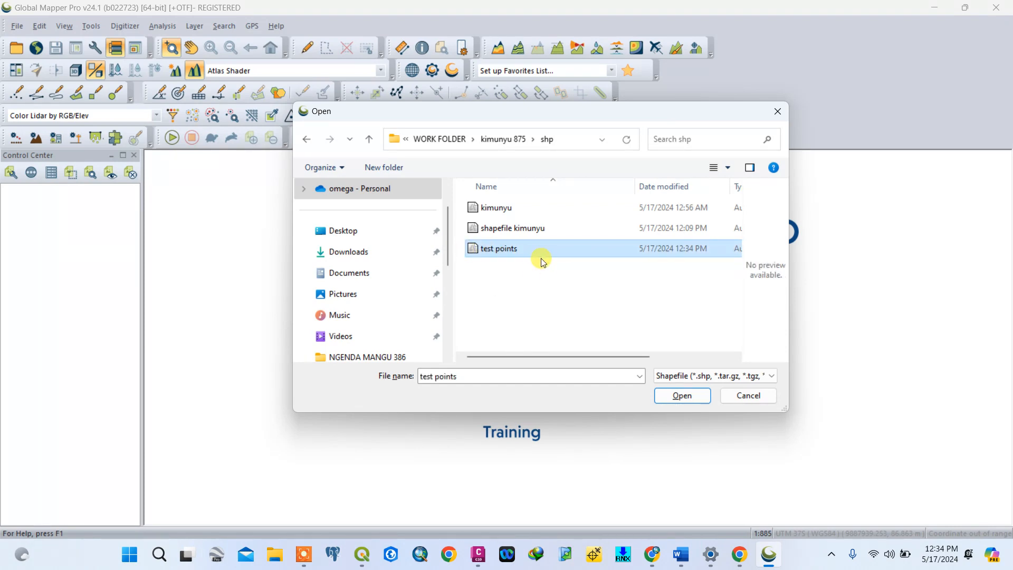
click(675, 395)
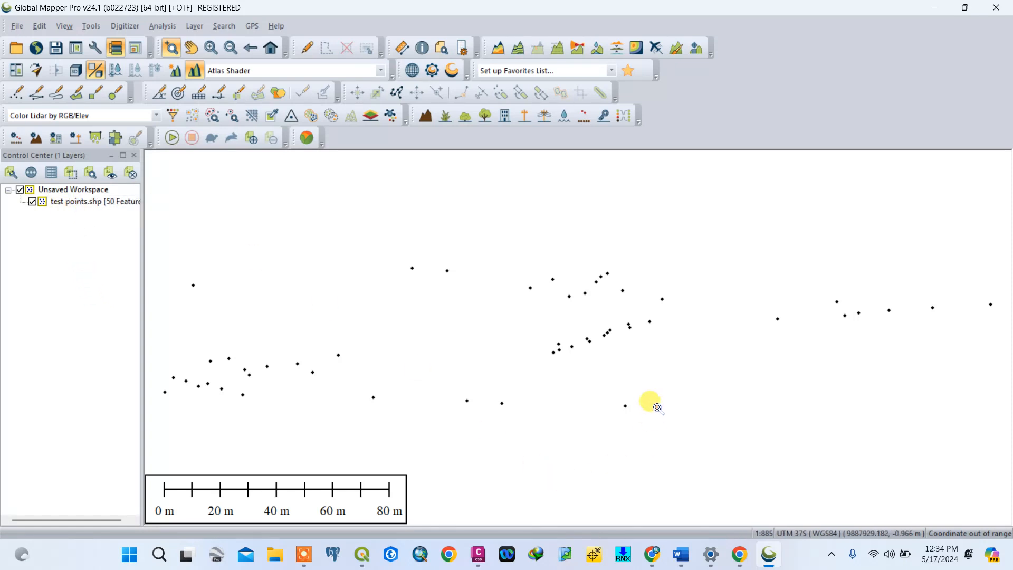
- Label the test points.shp layer's features with the selected attribute value ATTR_2
right_click(68, 202)
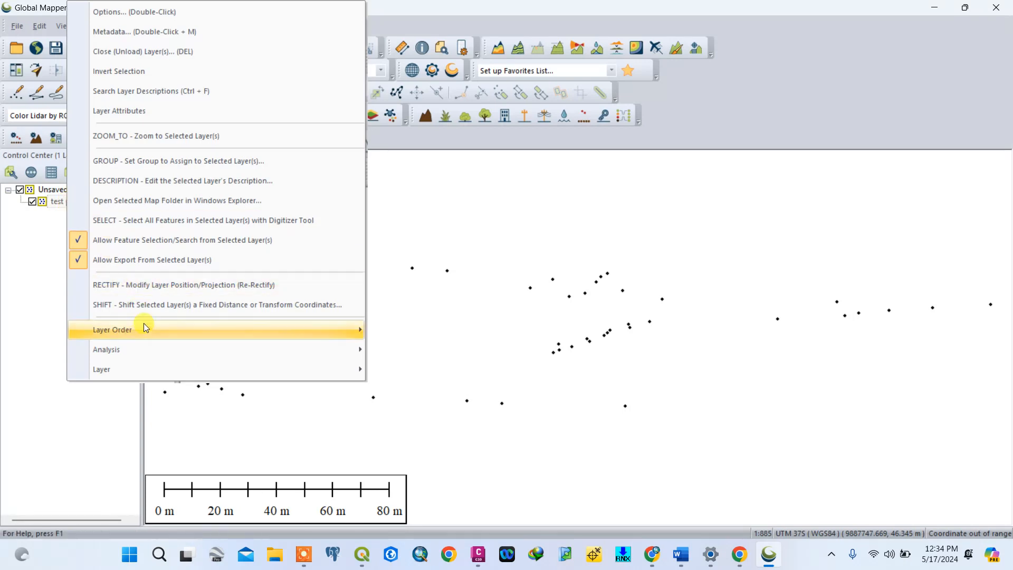
double_click(51, 205)
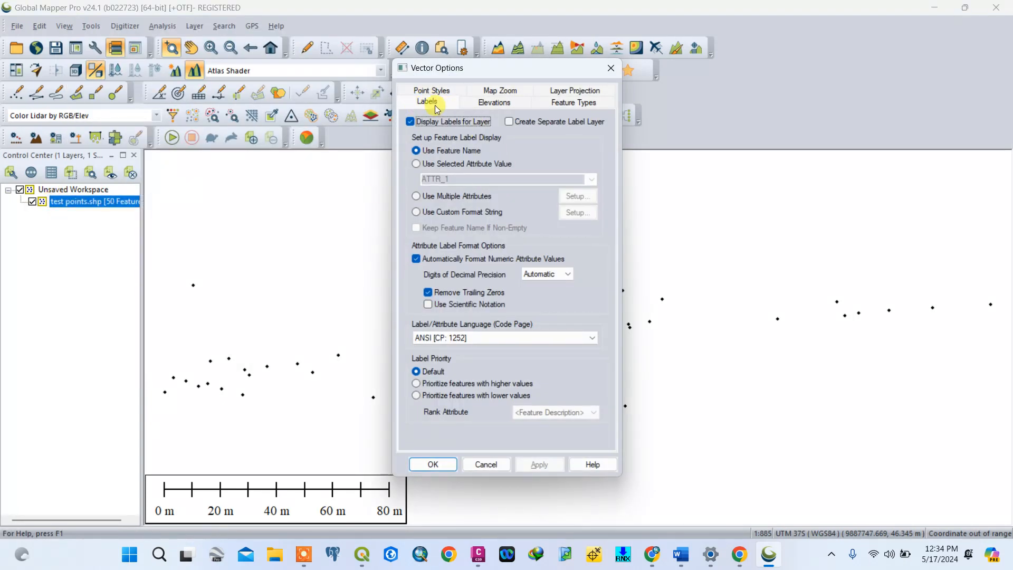
click(416, 164)
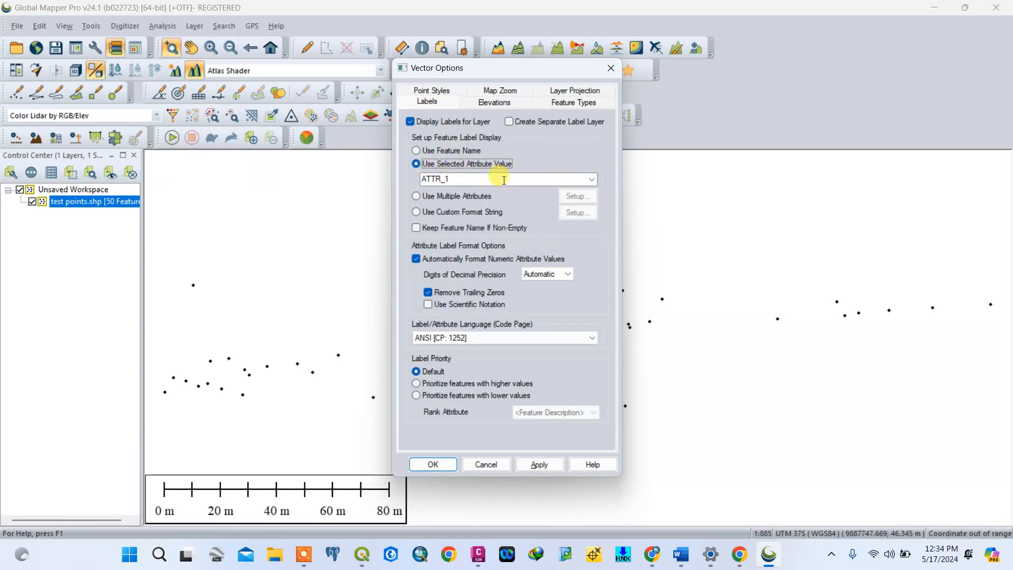
click(592, 179)
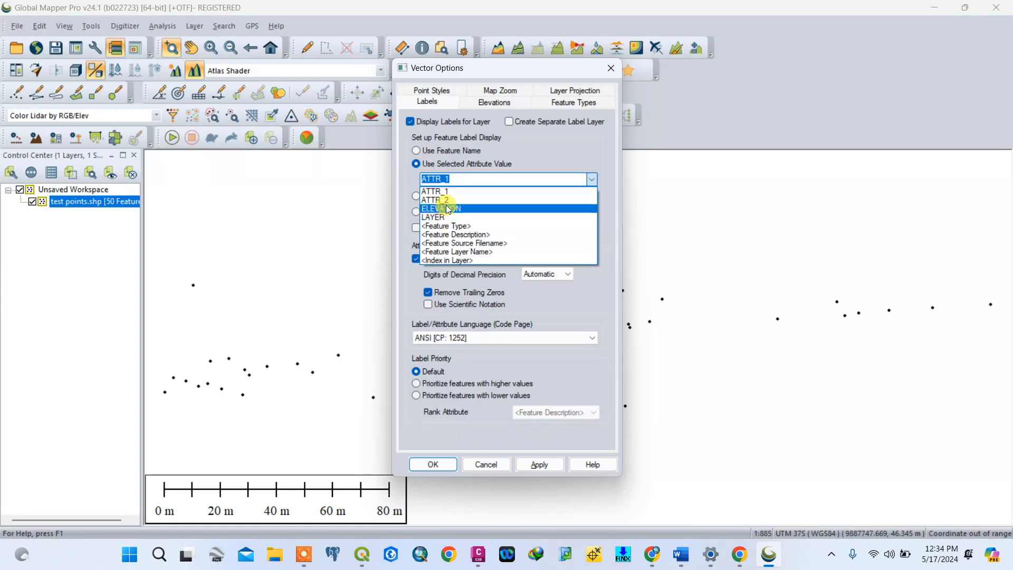
click(435, 200)
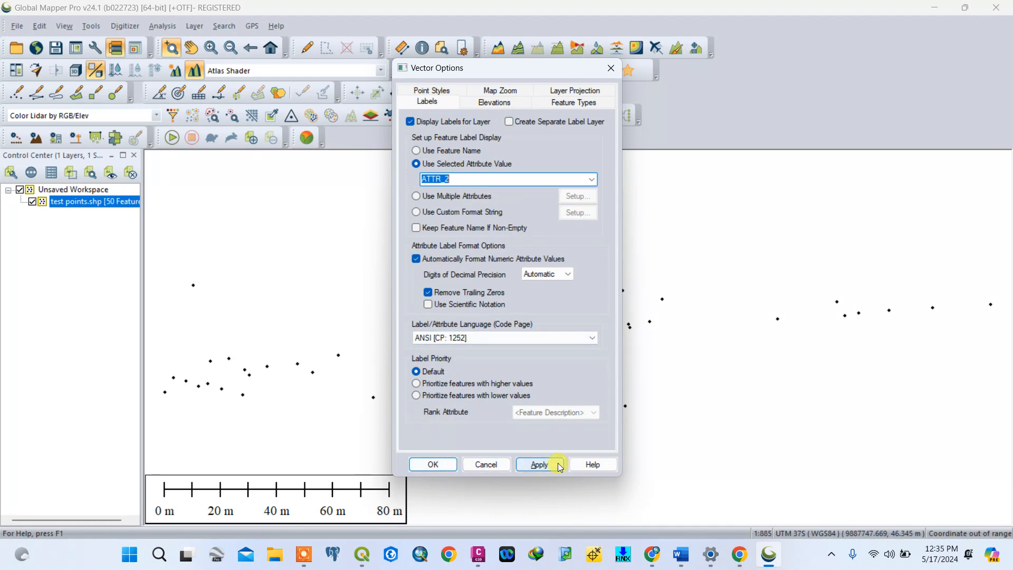
click(540, 464)
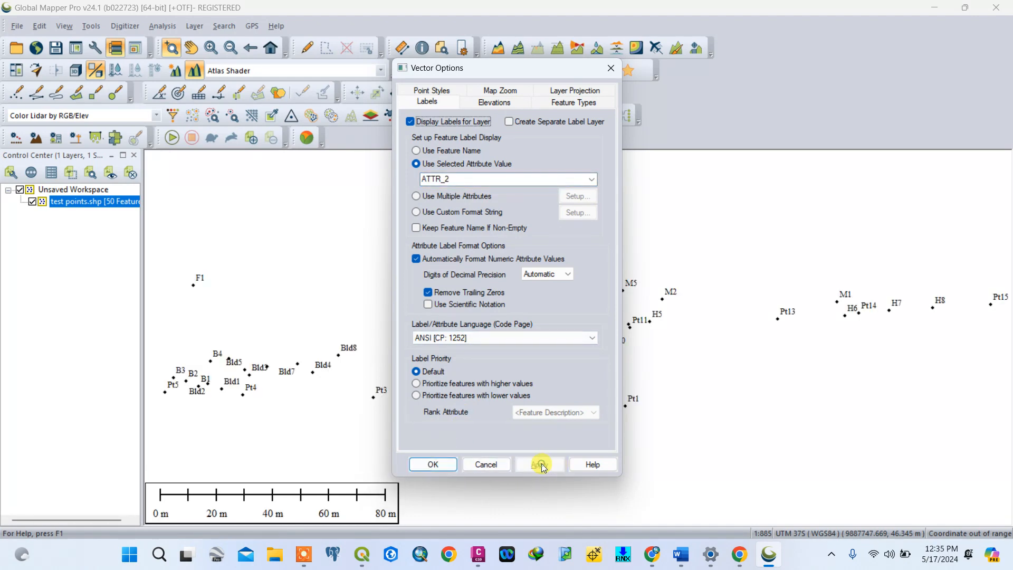
click(443, 463)
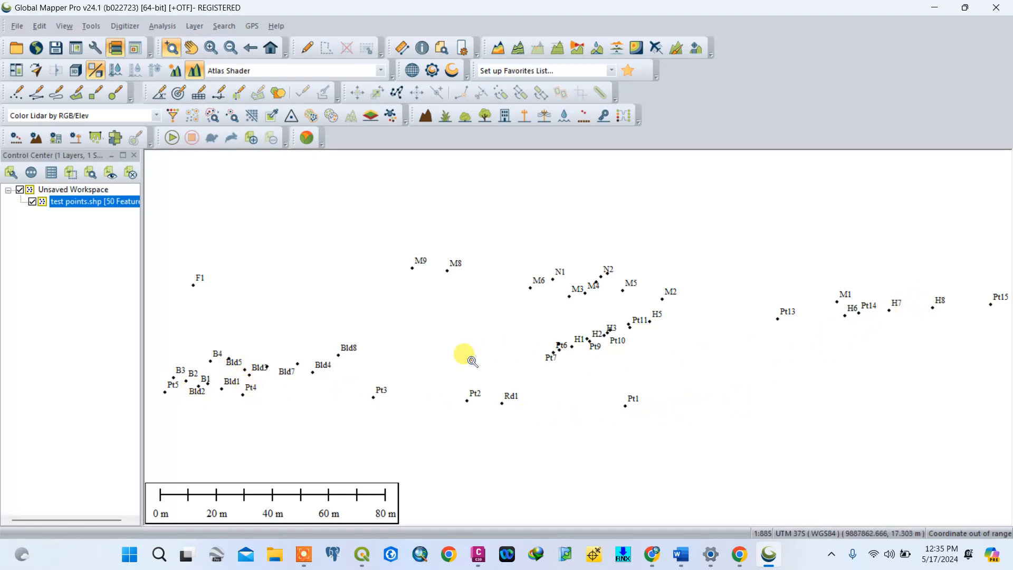
- Style the test points.shp layer's points with random colors, using the same style where ATTR_2 matches
right_click(108, 203)
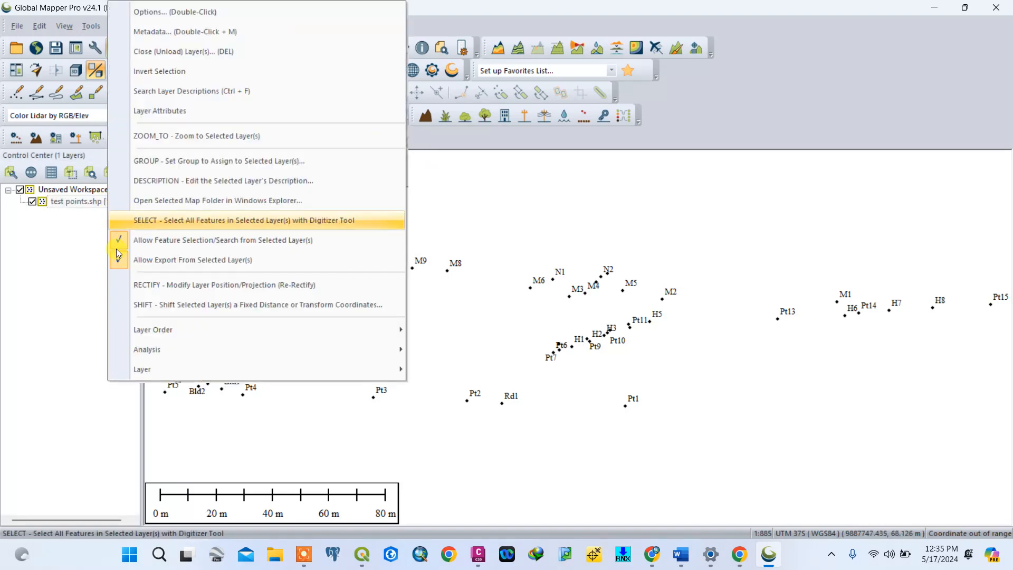
click(68, 230)
double_click(63, 201)
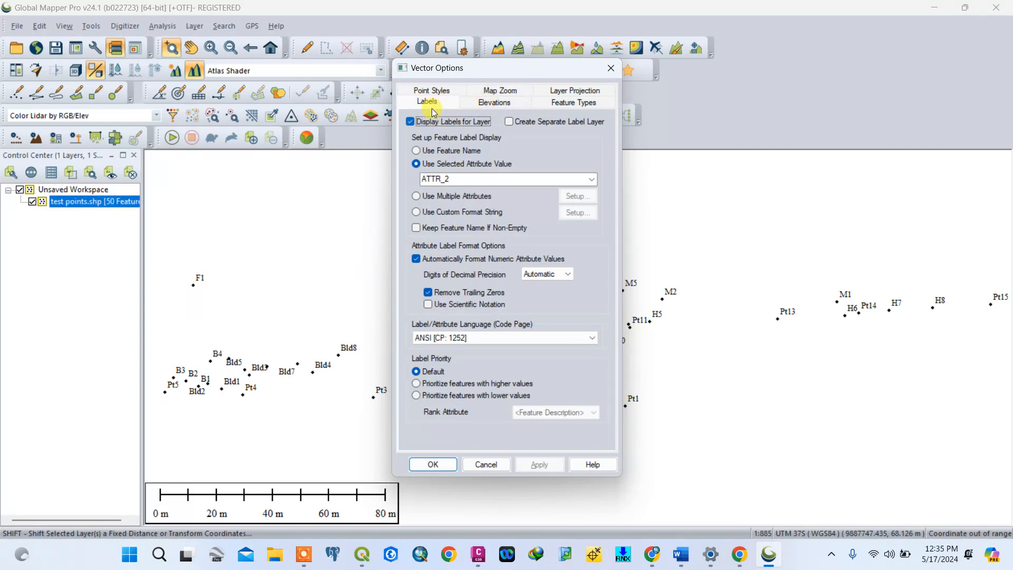
click(440, 91)
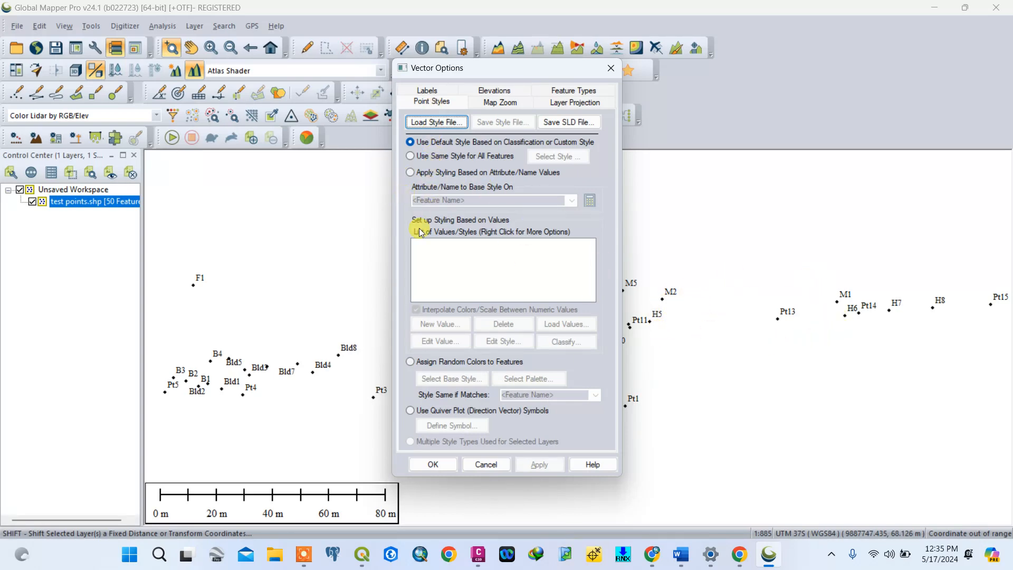
click(411, 362)
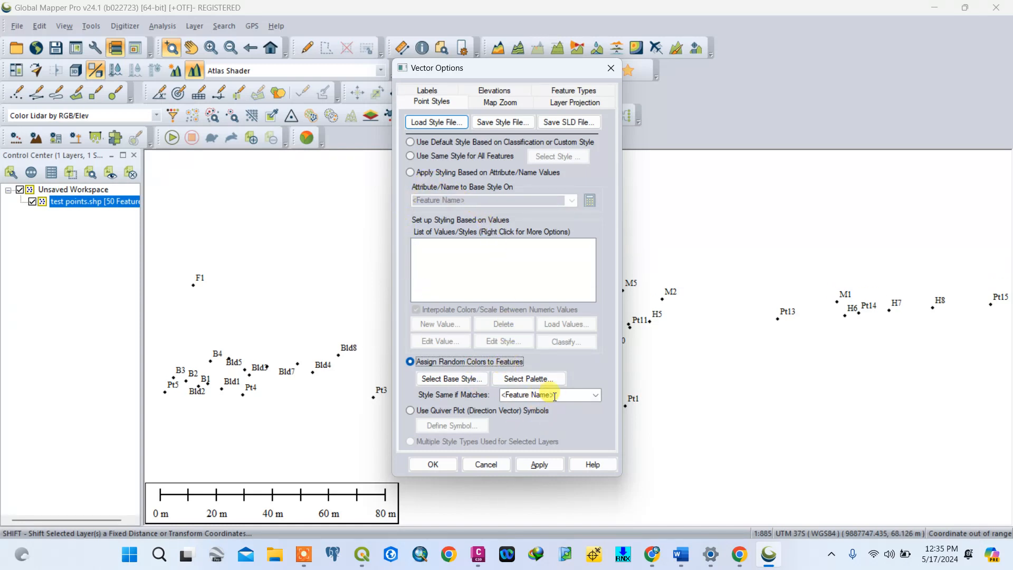
click(597, 397)
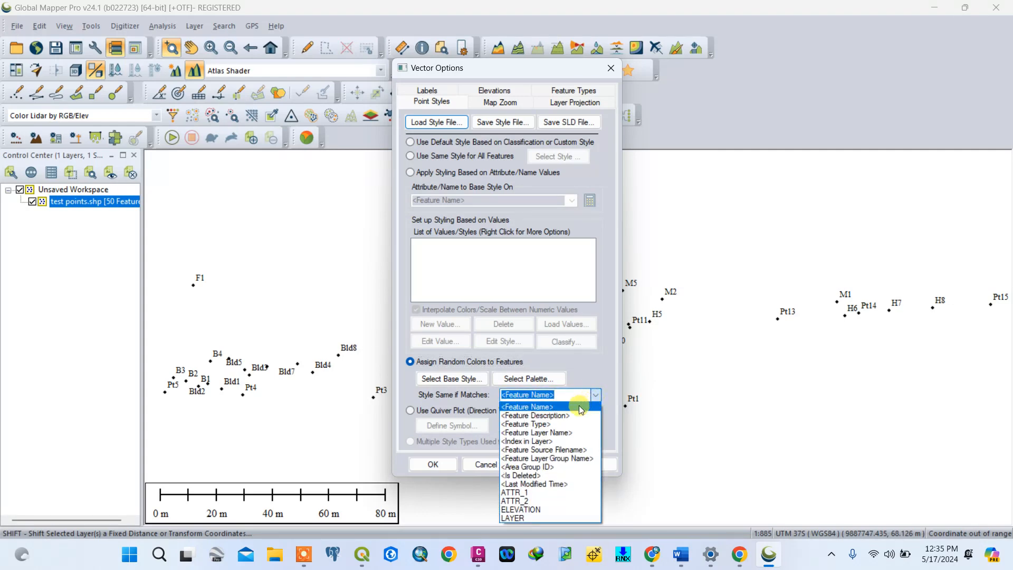
click(527, 501)
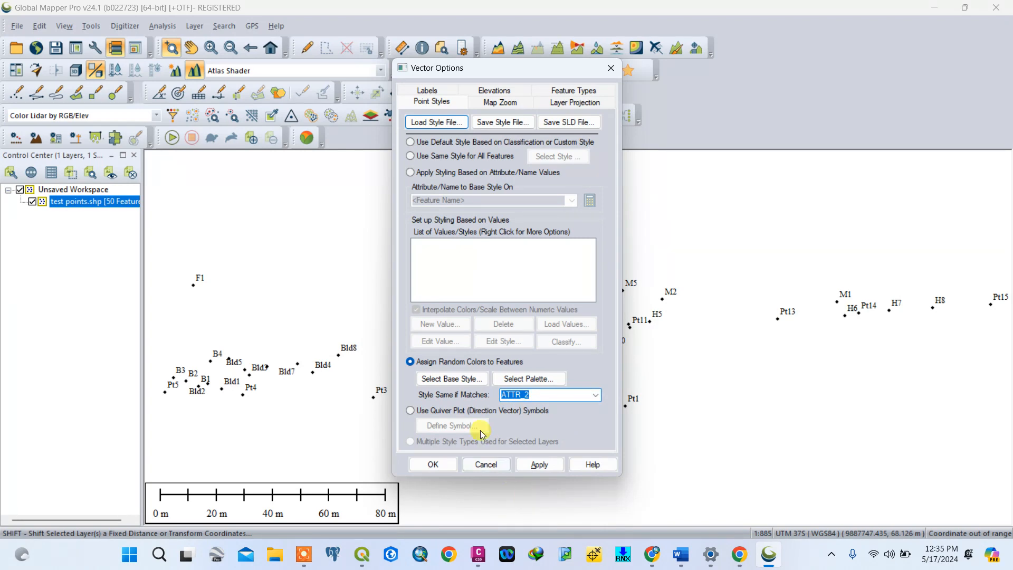
click(539, 464)
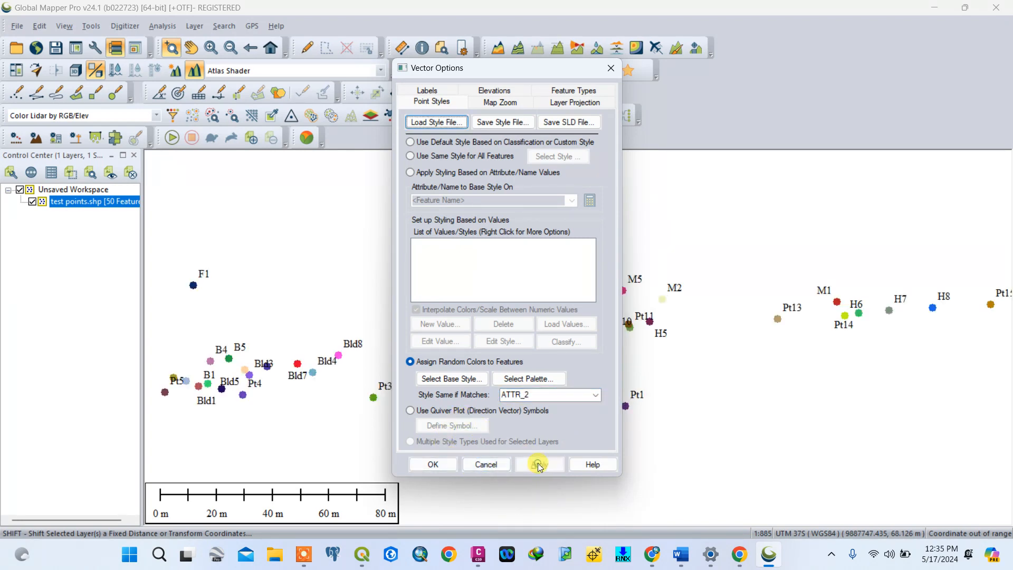
click(445, 464)
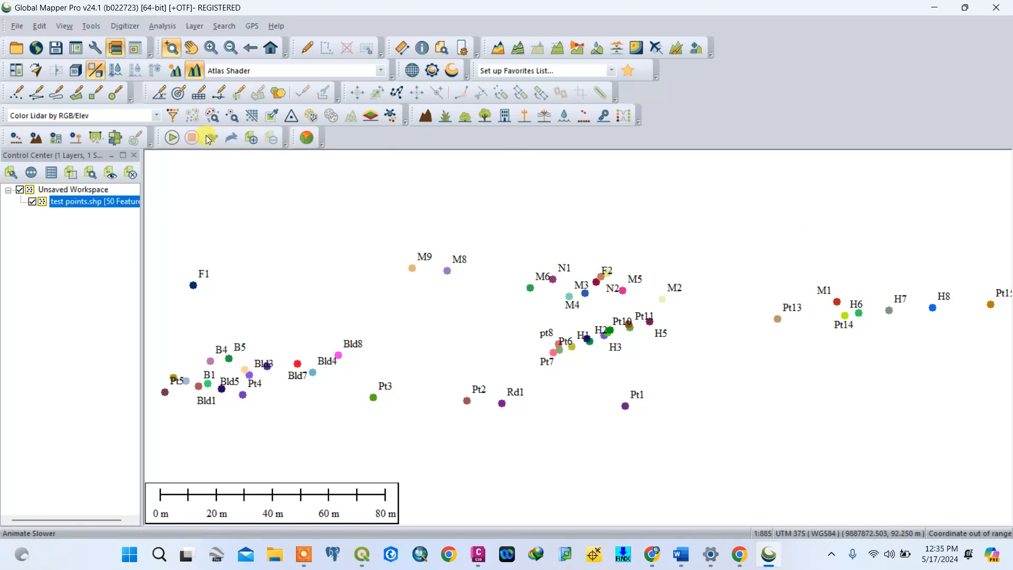
- Create a density grid (heat map) from the test points.shp layer, using ELEVATION as the population field
right_click(110, 205)
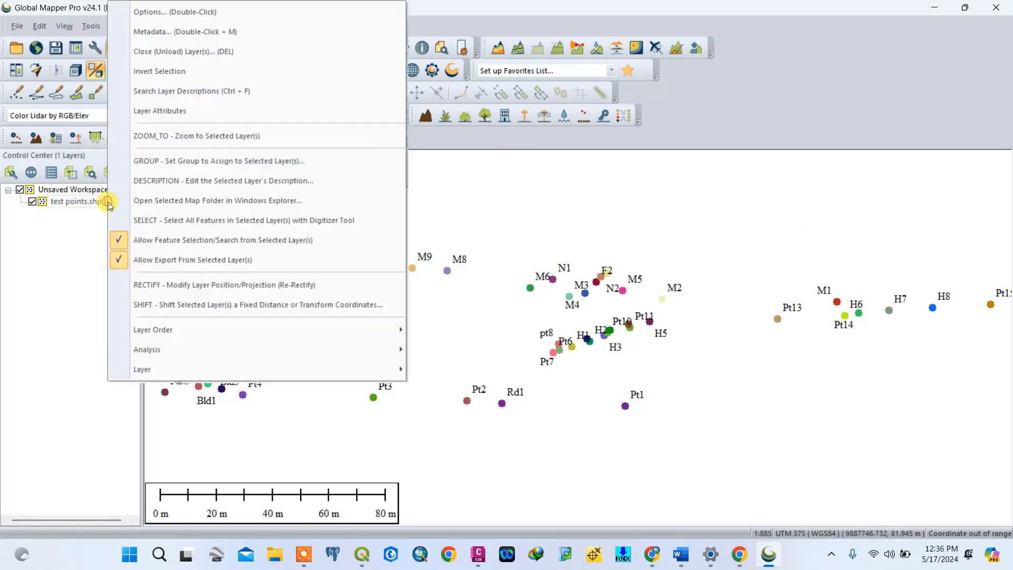
right_click(70, 204)
mouse_move(125, 349)
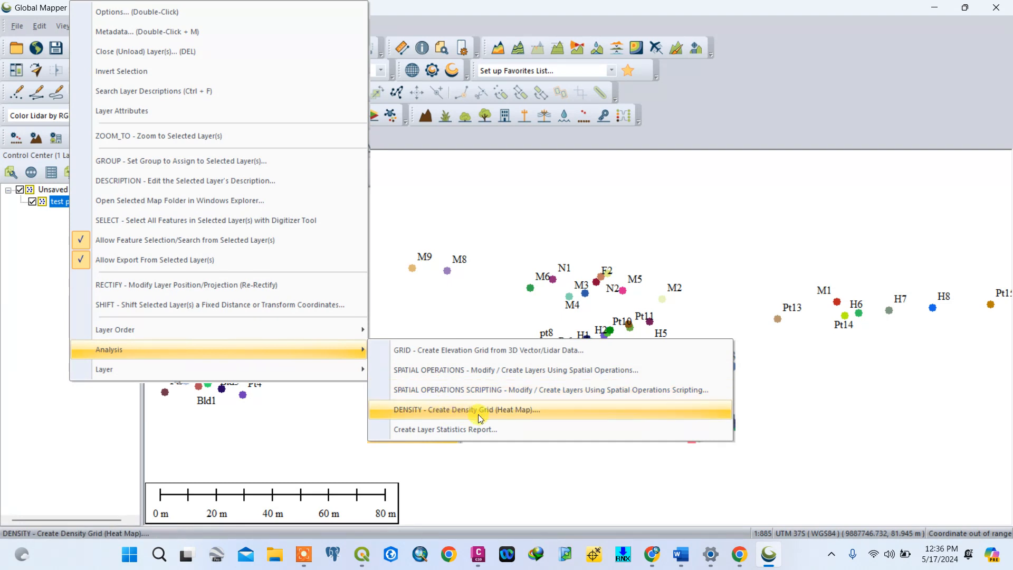
click(508, 409)
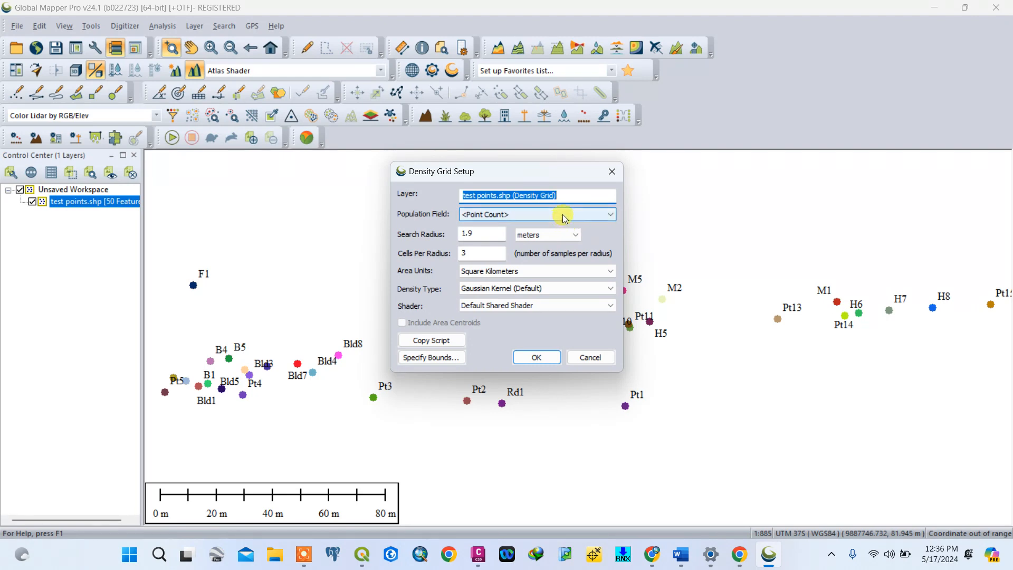
click(609, 216)
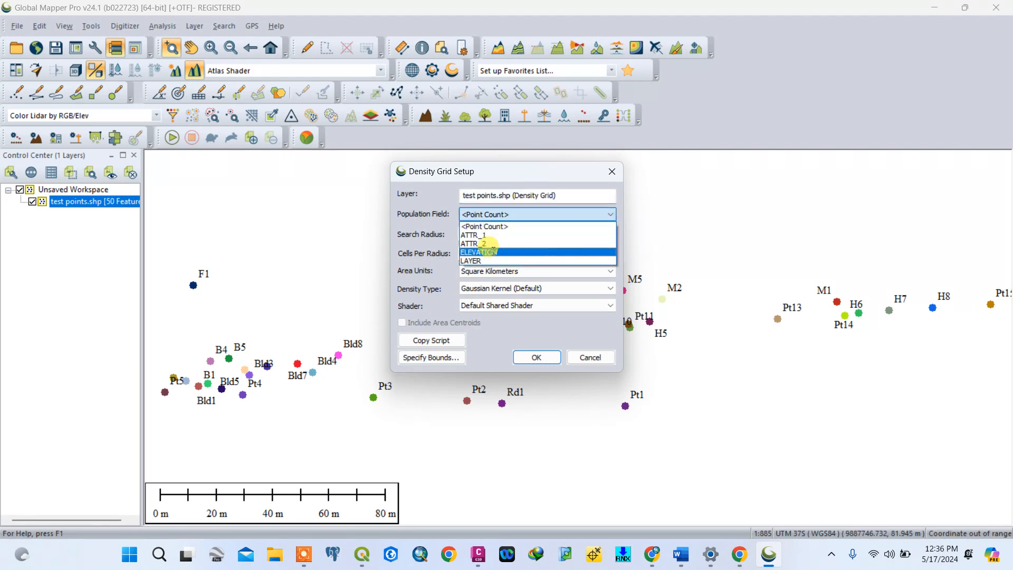
click(493, 252)
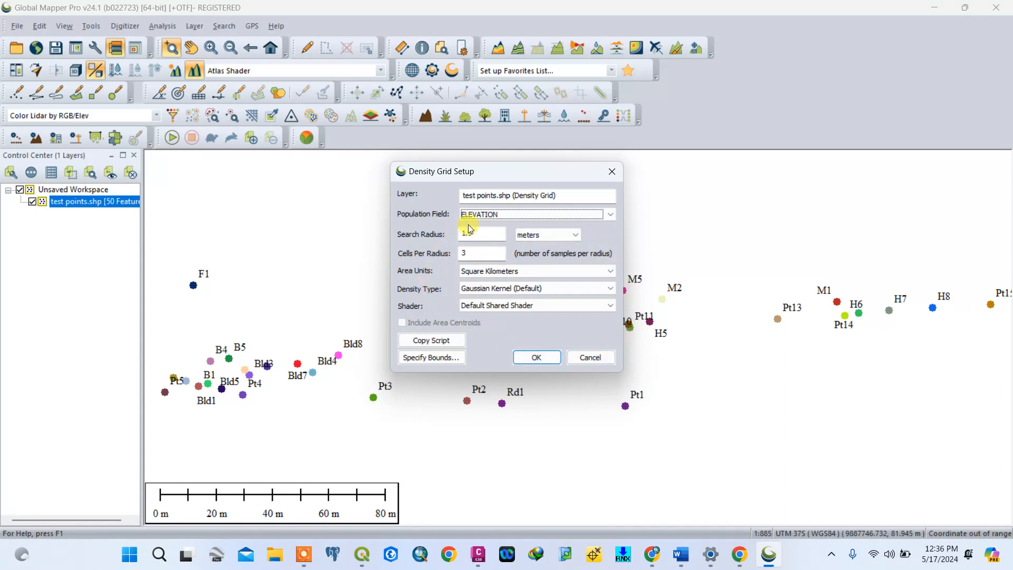
click(540, 358)
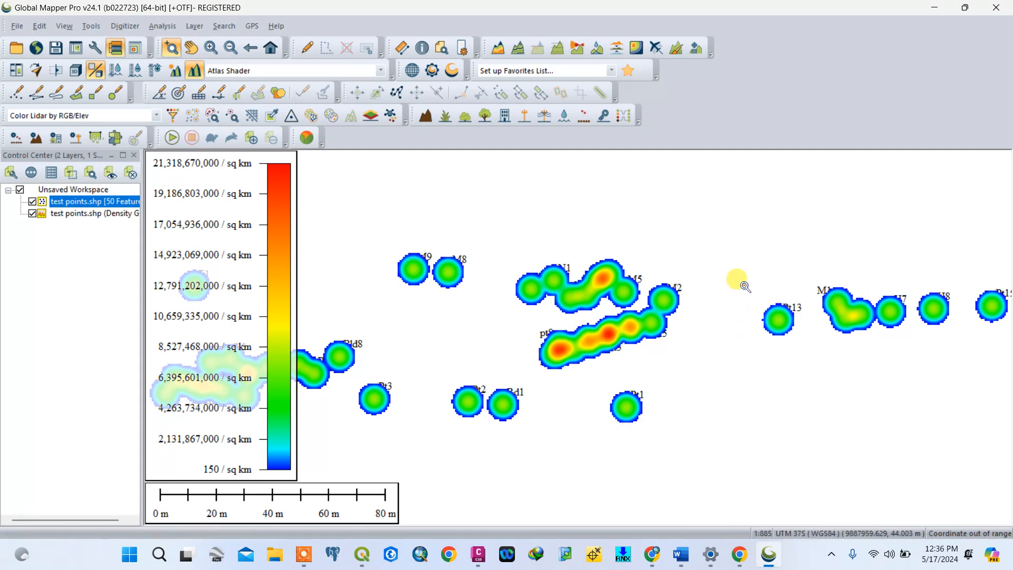
- Start a new map layout for the heat map using the LanscapeLetter.gm_mapTemplate template
scroll(744, 287, down, 2)
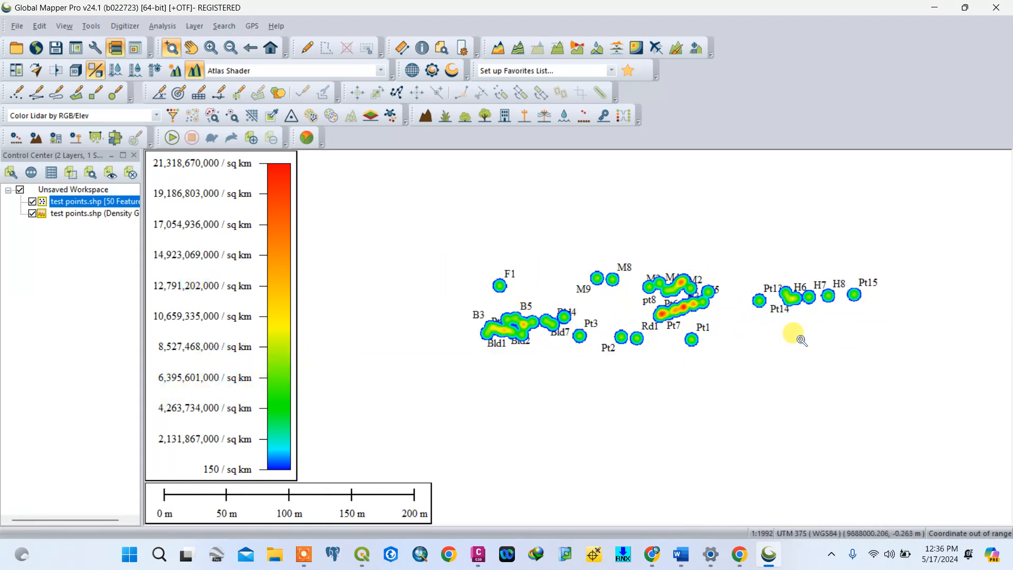
scroll(831, 298, up, 2)
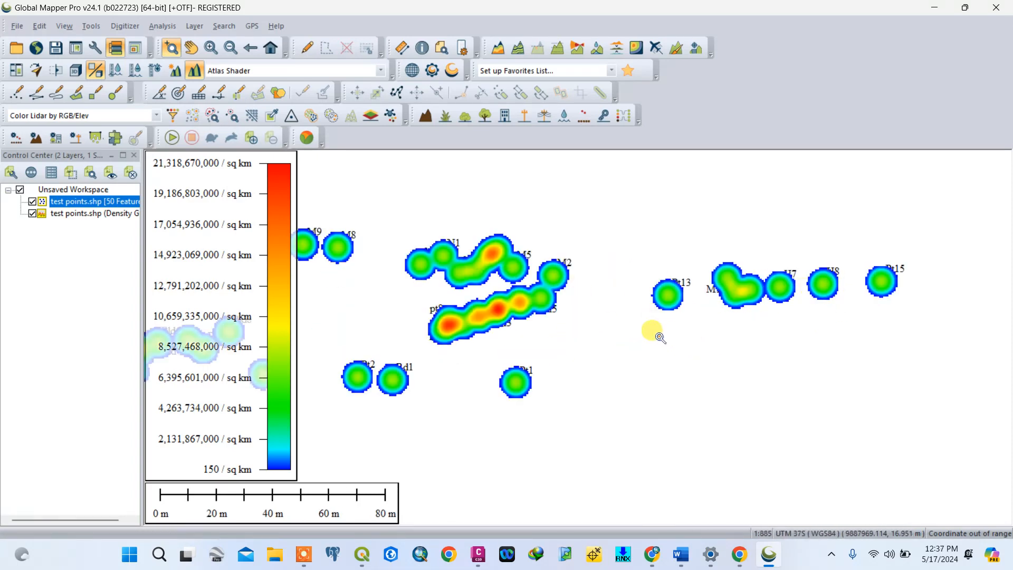
scroll(730, 295, down, 2)
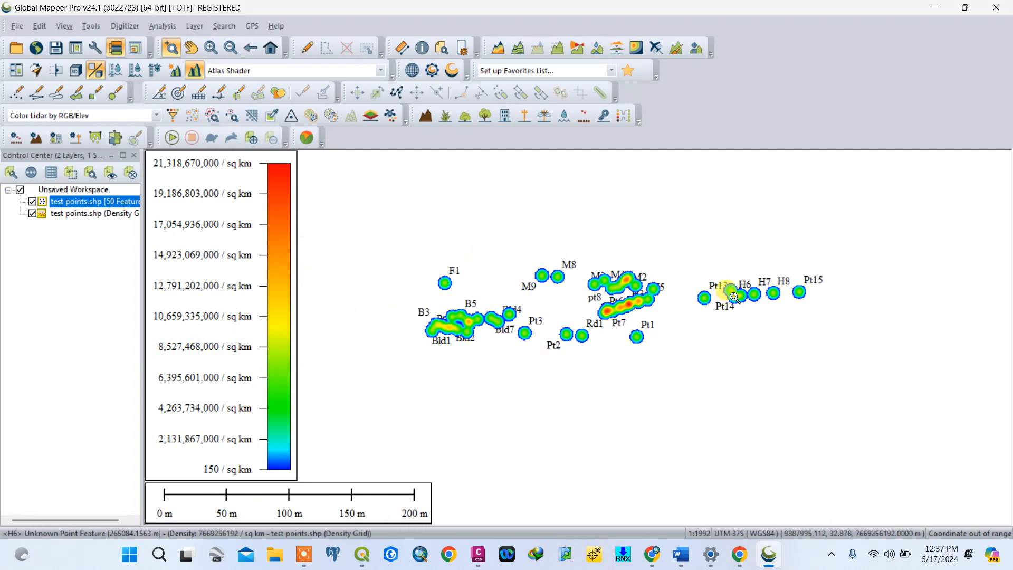
click(95, 28)
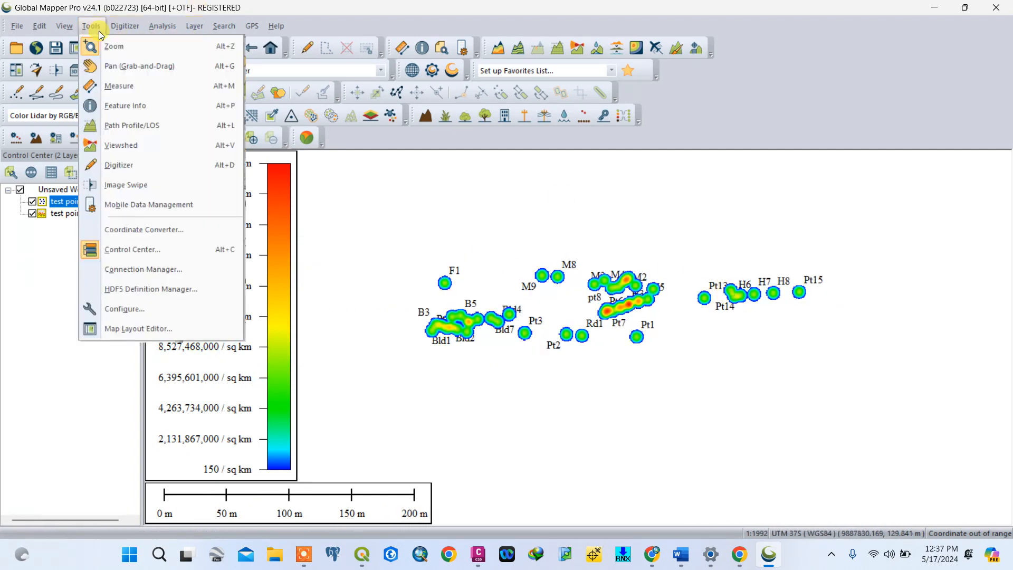
click(160, 333)
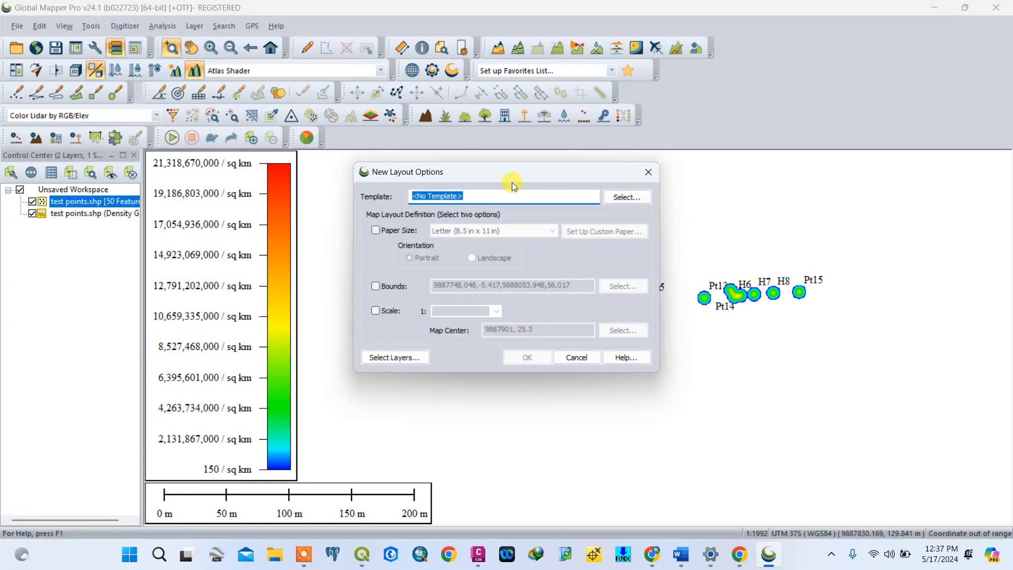
click(621, 202)
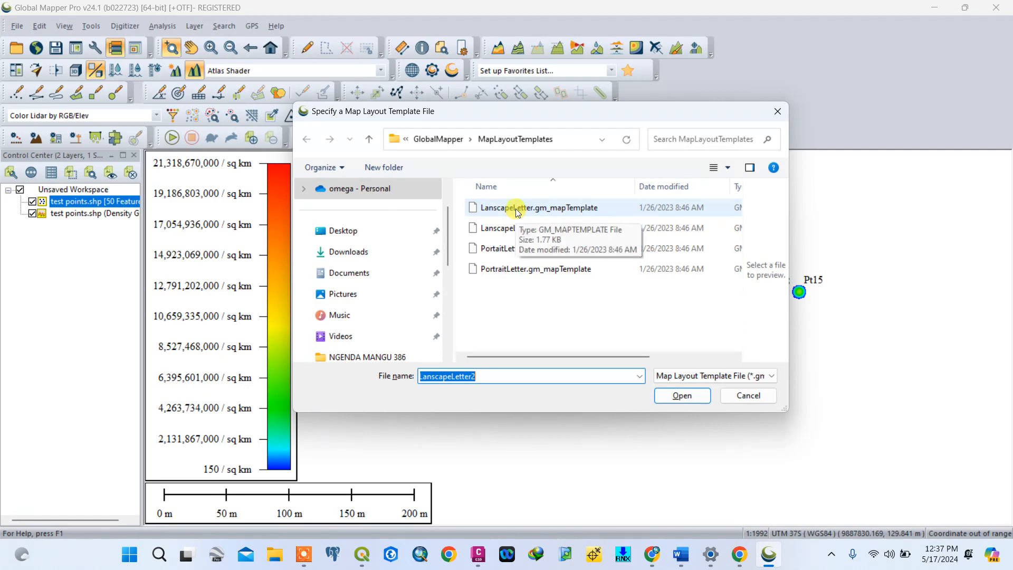
click(518, 210)
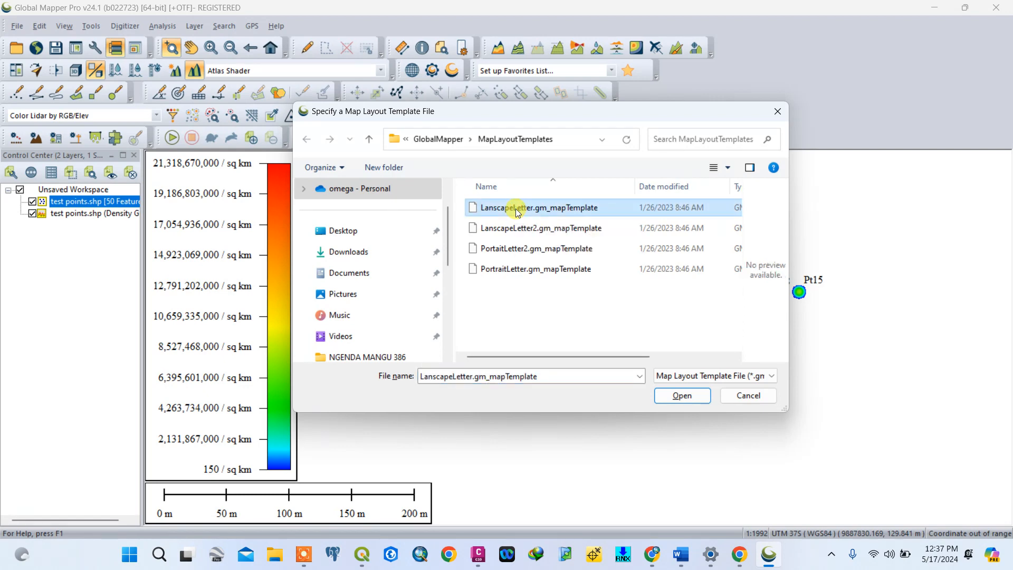
click(681, 397)
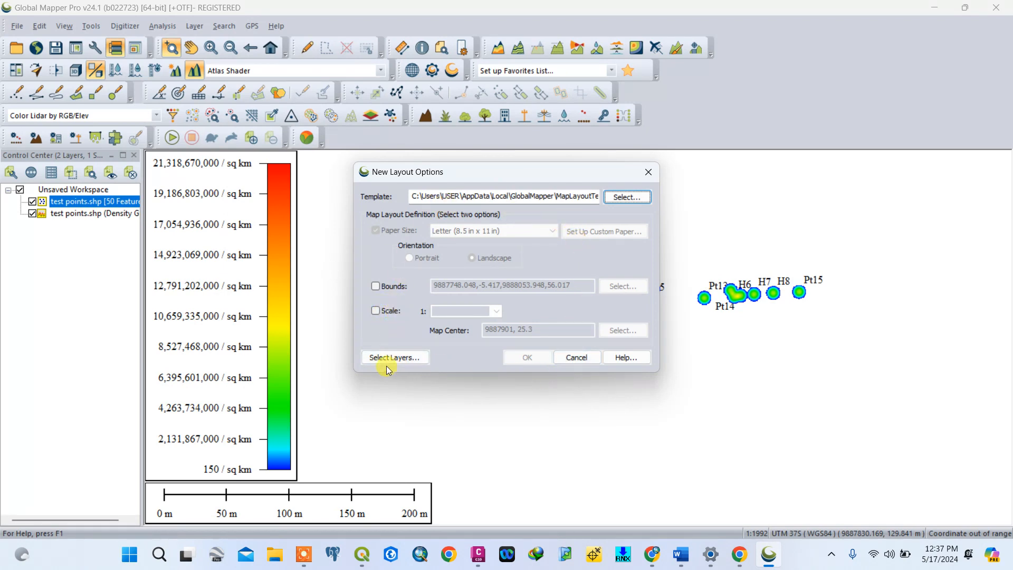
- Define the new layout by a fixed map scale, keeping the default map center, and create it
click(376, 311)
click(376, 311)
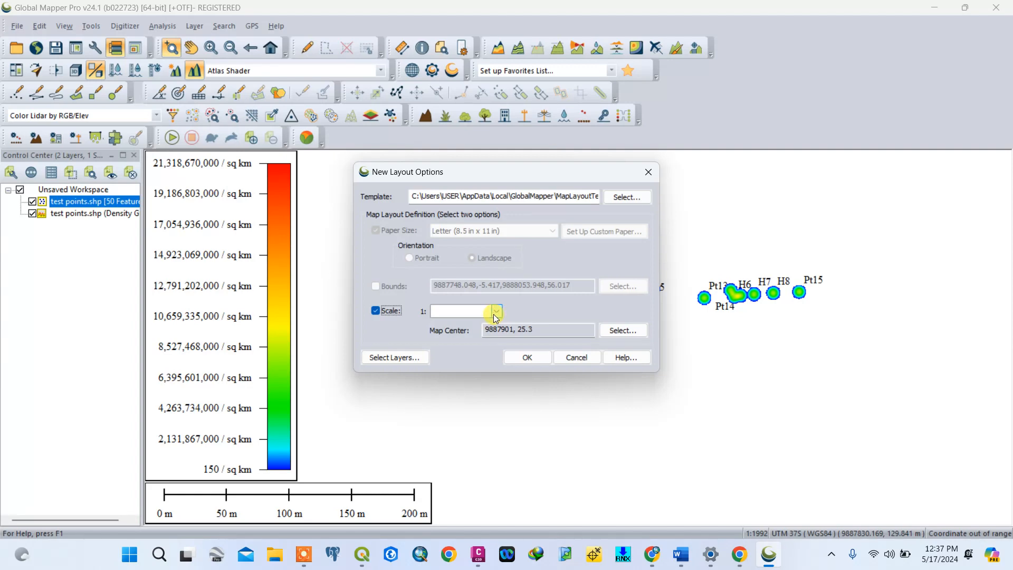
click(452, 312)
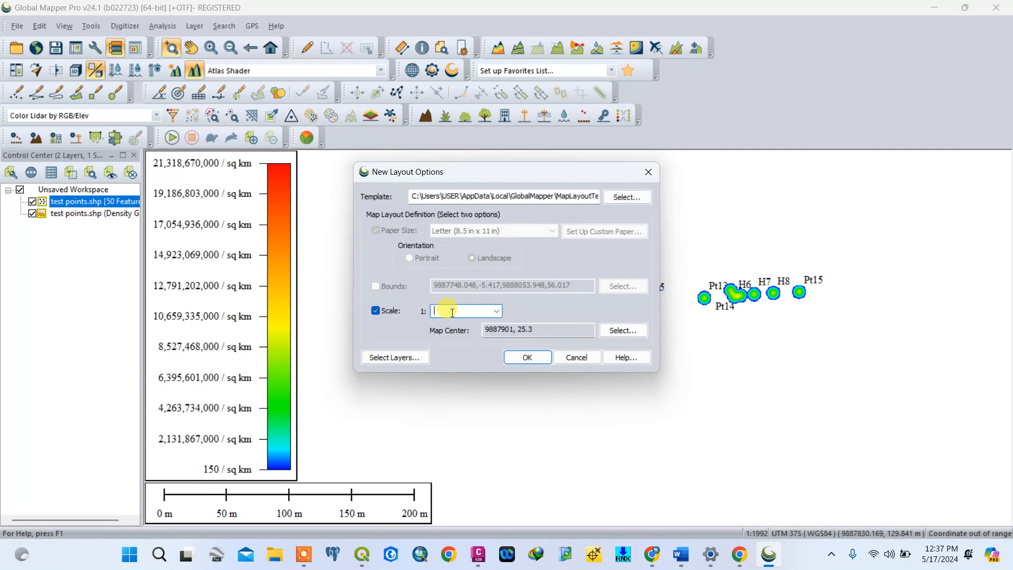
text(1000)
click(528, 358)
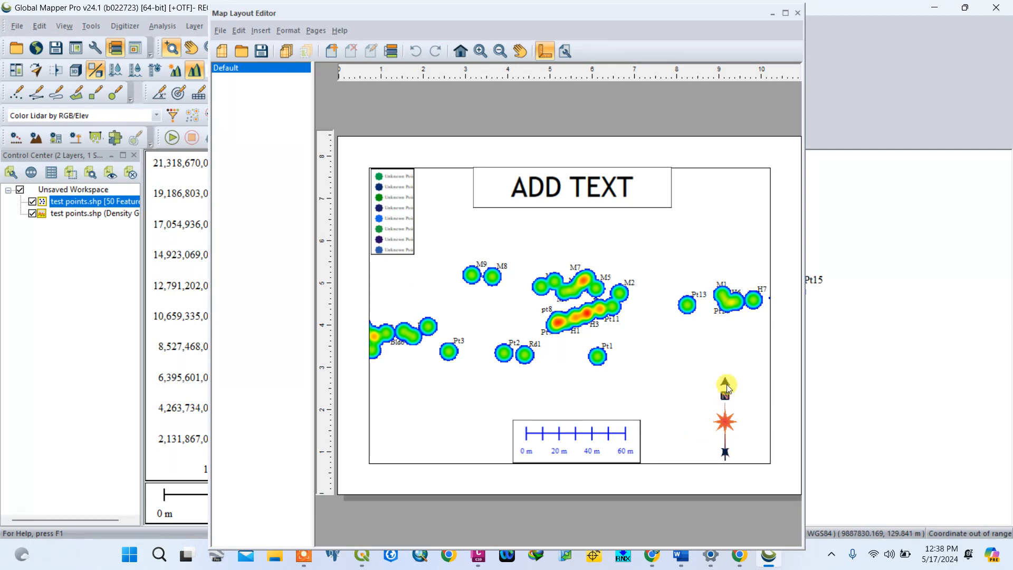
- Nudge the ADD TEXT title box slightly down and the north arrow slightly up and inward on the layout page
click(525, 191)
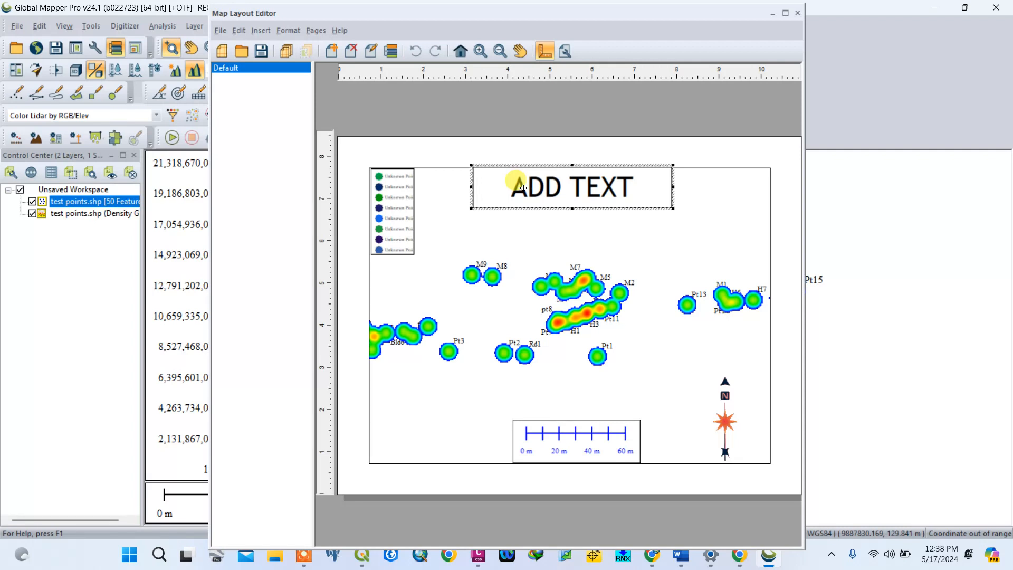
mouse_move(523, 188)
mouse_down()
mouse_move(492, 185)
mouse_move(631, 204)
mouse_move(560, 203)
mouse_move(520, 181)
mouse_move(521, 191)
mouse_up()
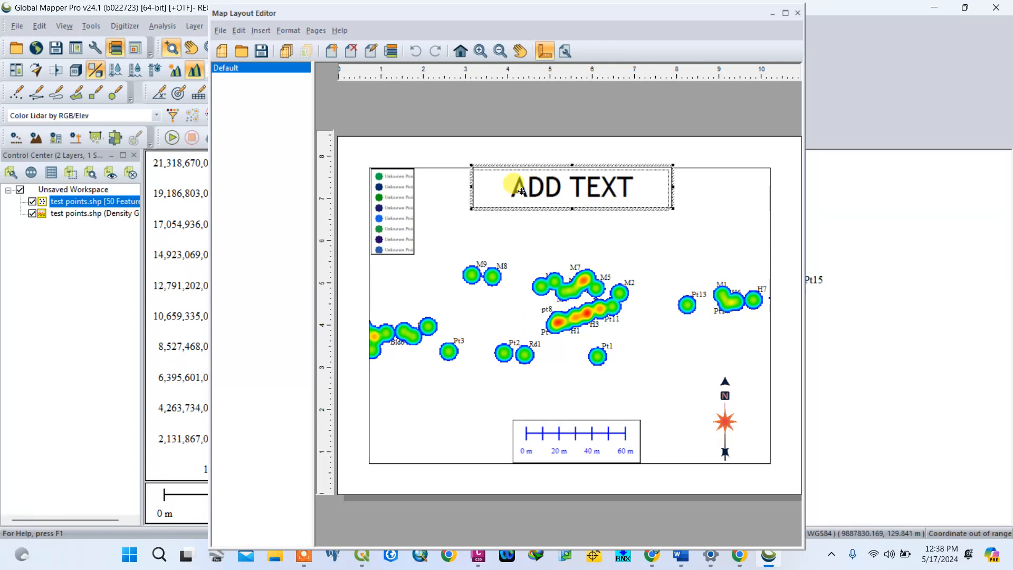
click(724, 419)
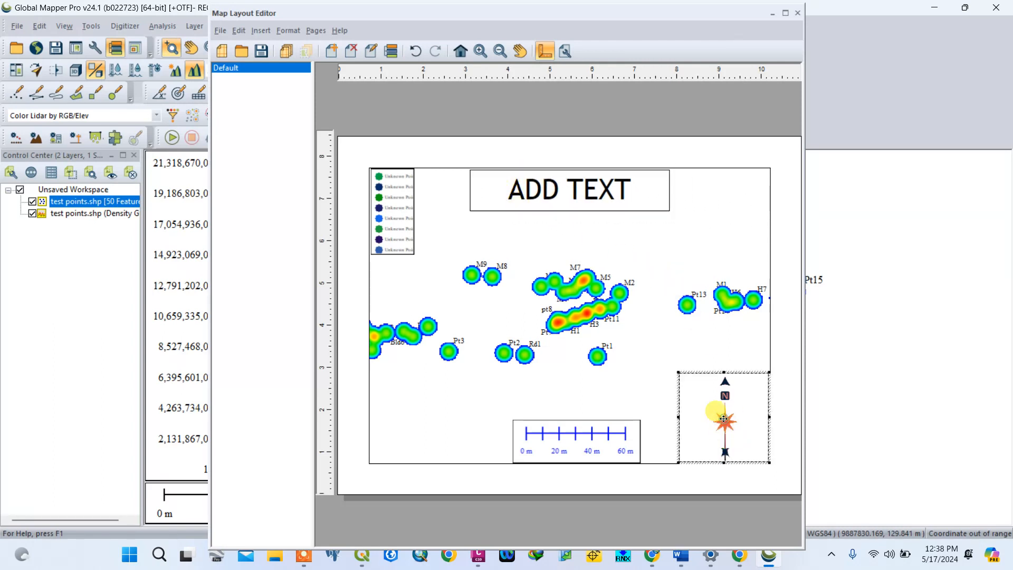
mouse_move(724, 419)
mouse_down()
mouse_move(718, 400)
mouse_move(721, 414)
mouse_up()
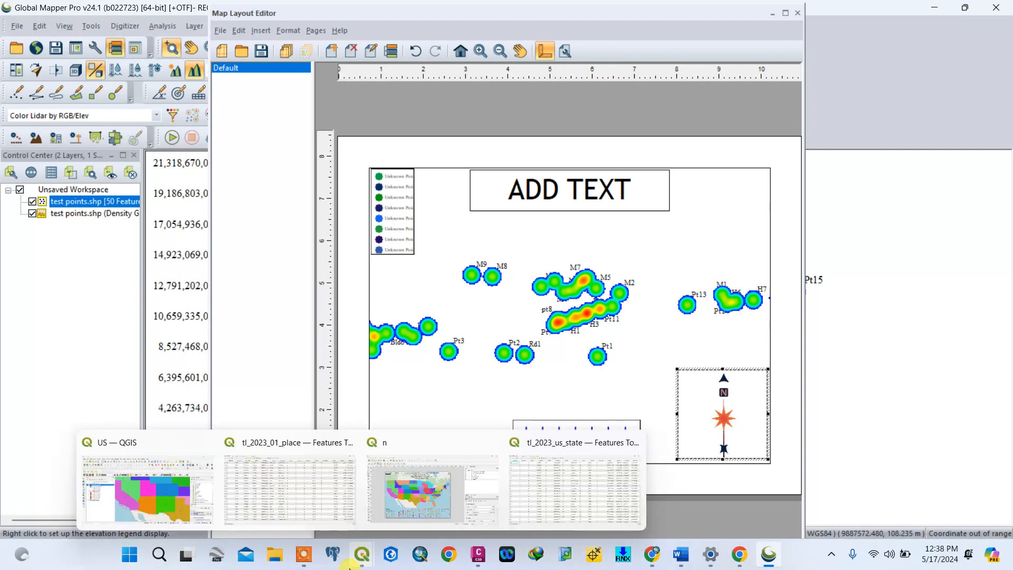
click(305, 554)
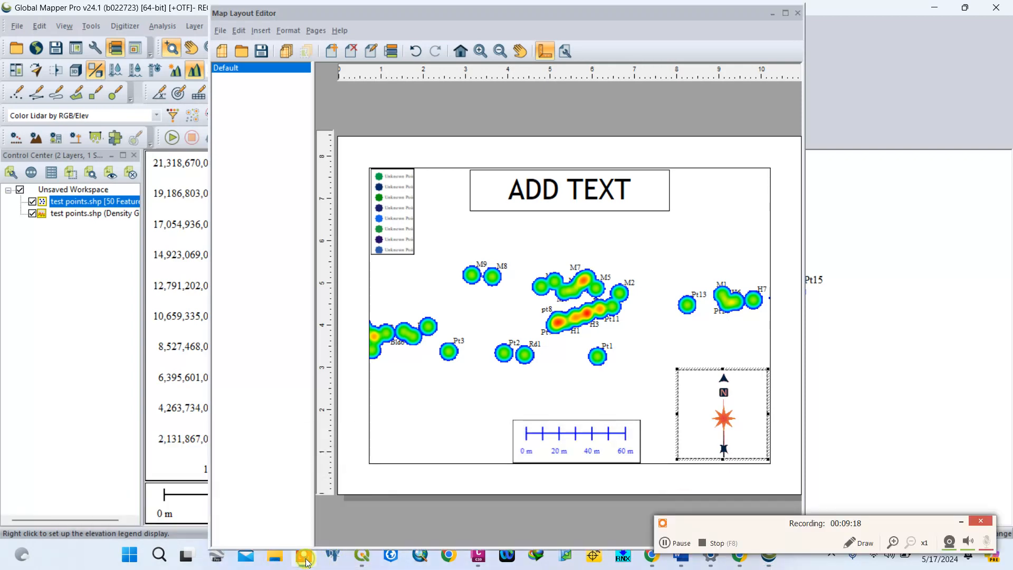